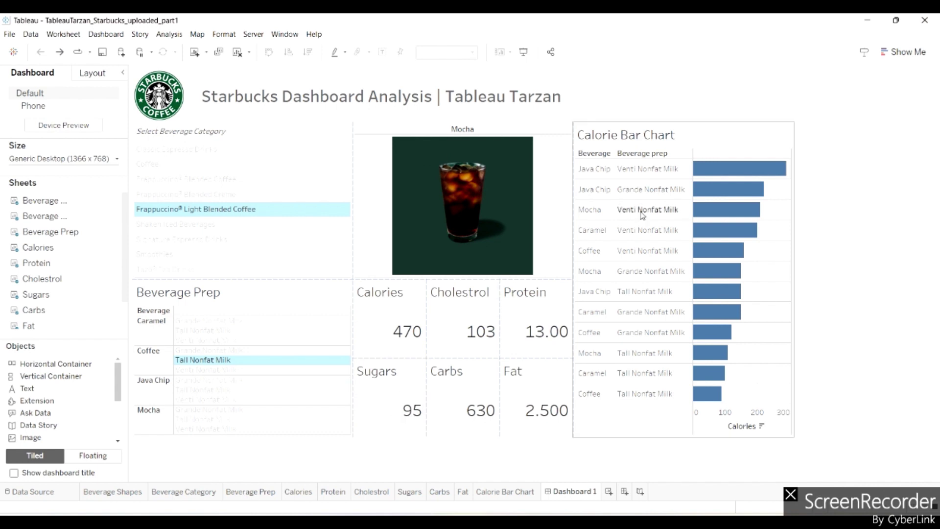
Step: Filter the dashboard by Java Chip and then Coffee Tall Nonfat Milk in Beverage Prep, and inspect the bars in the Calorie Bar Chart
mouse_move(739, 203)
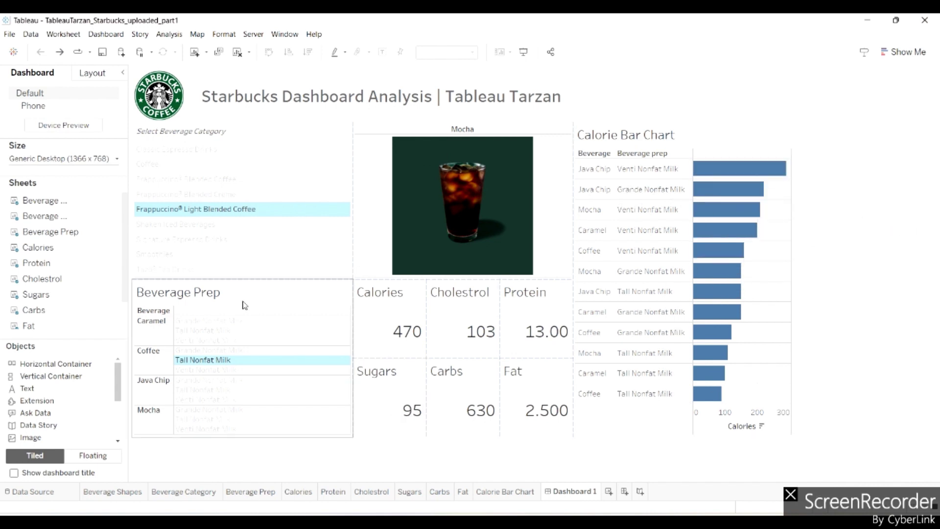
left_click(225, 390)
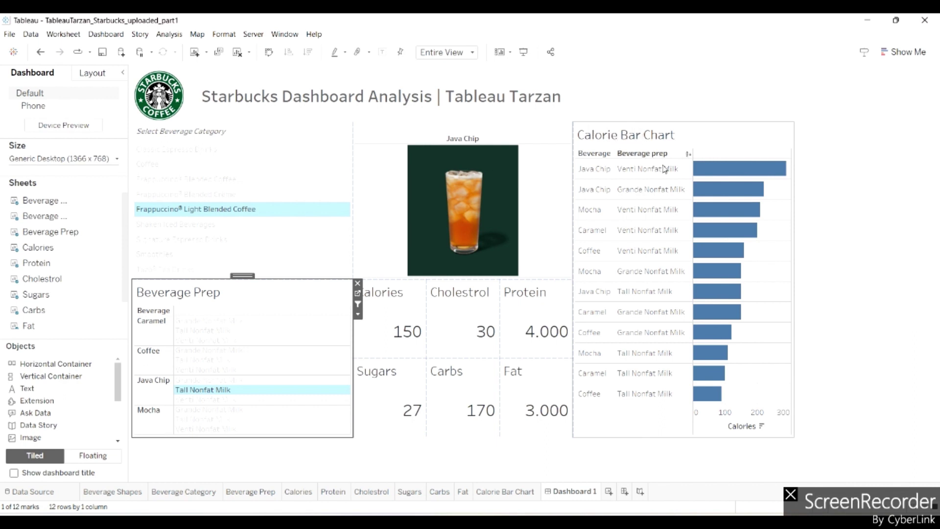
mouse_move(745, 232)
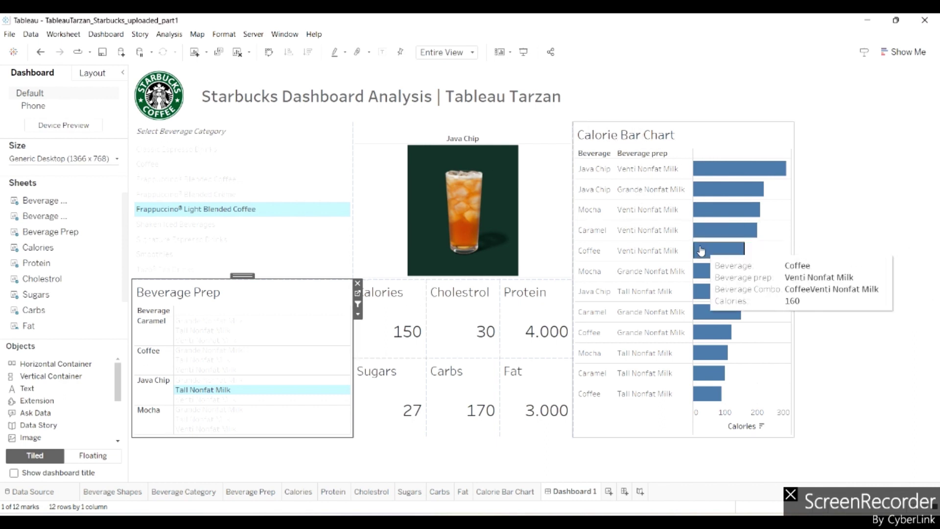
mouse_move(708, 179)
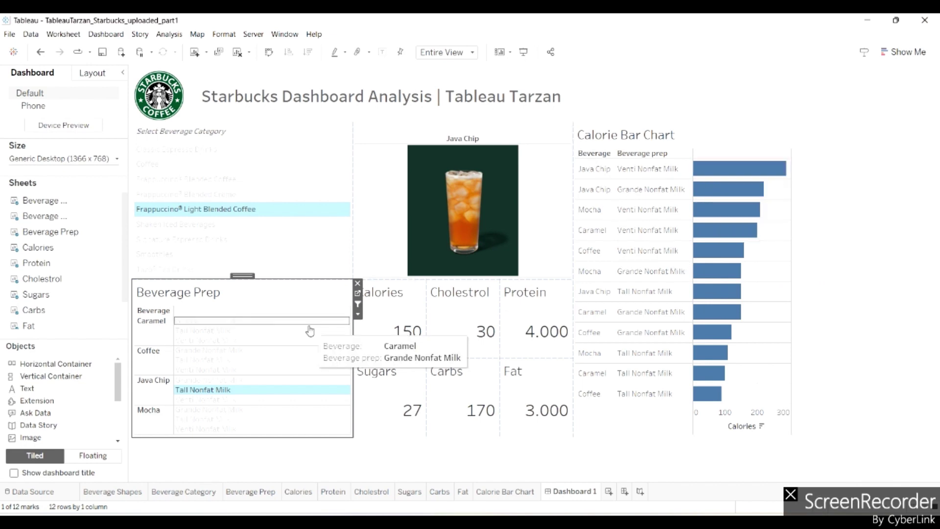
mouse_move(231, 390)
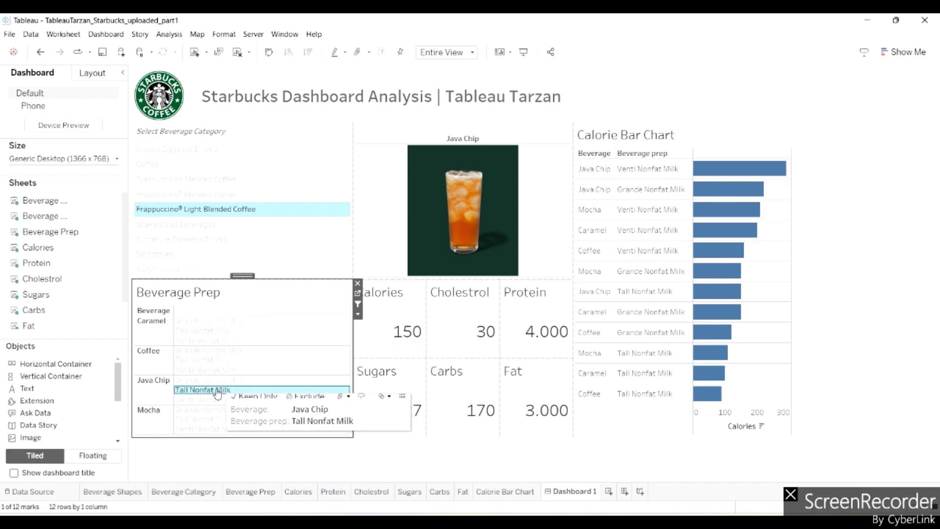
mouse_move(218, 364)
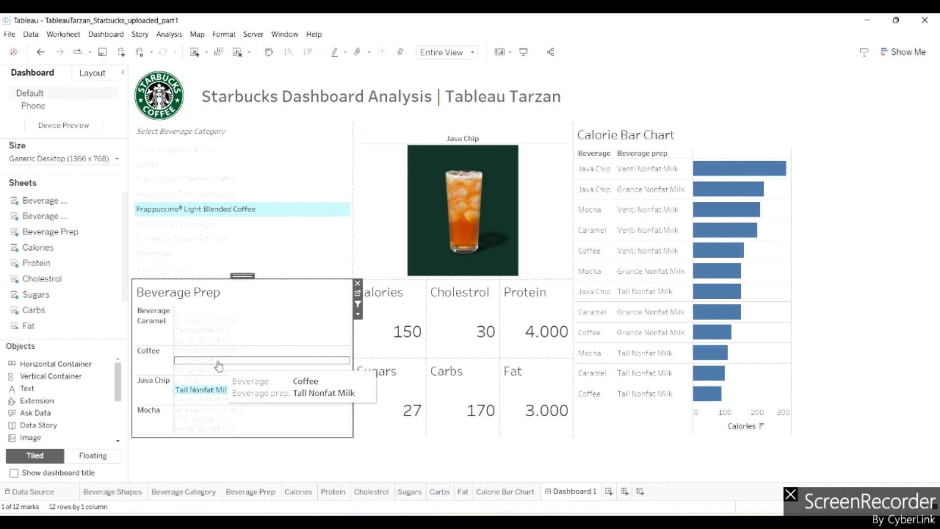
left_click(219, 364)
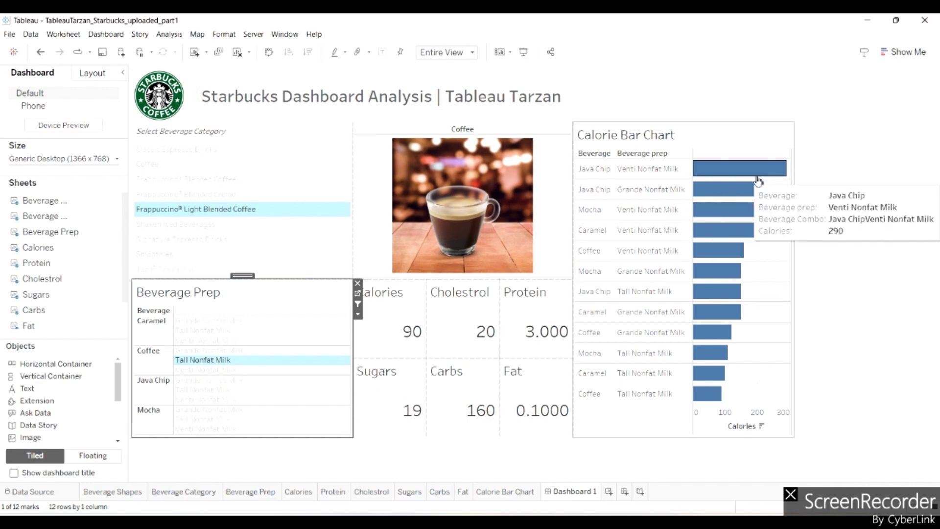
mouse_move(744, 251)
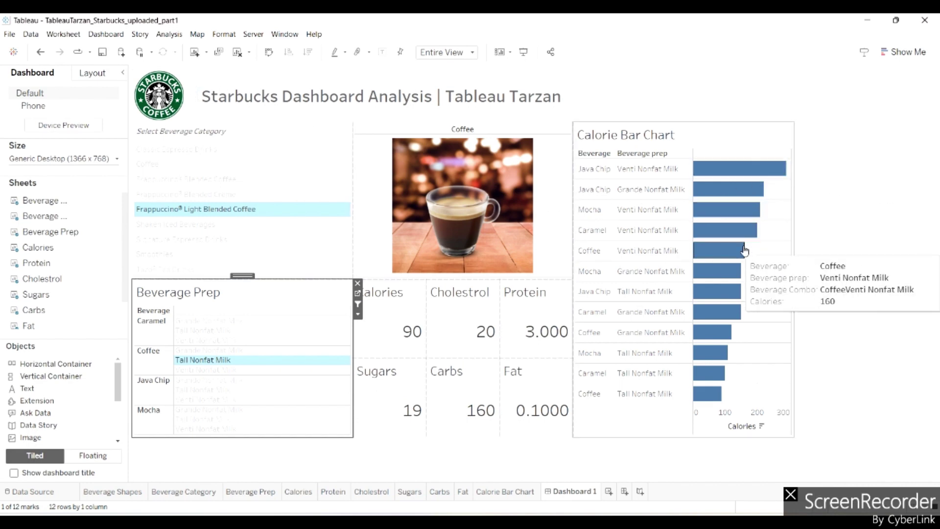
Step: Go from the dashboard to the Calorie Bar Chart worksheet
left_click(686, 137)
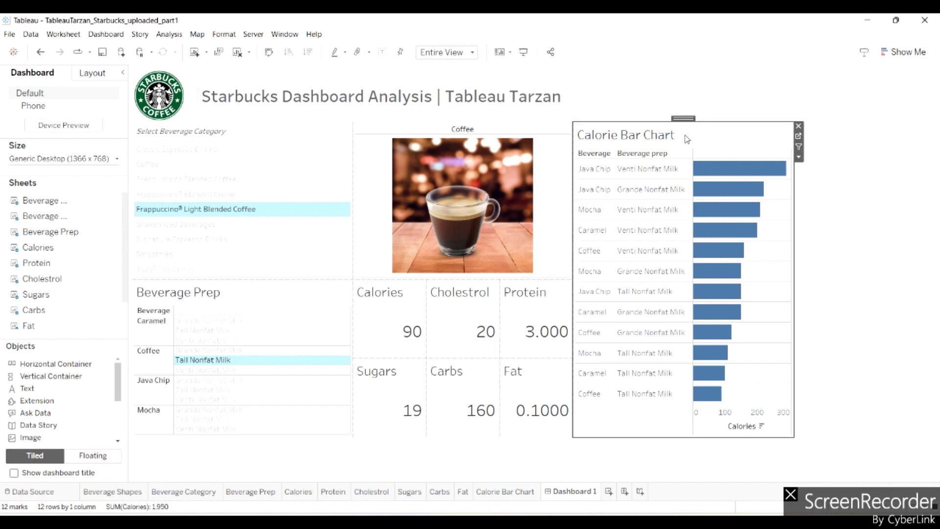
left_click(798, 139)
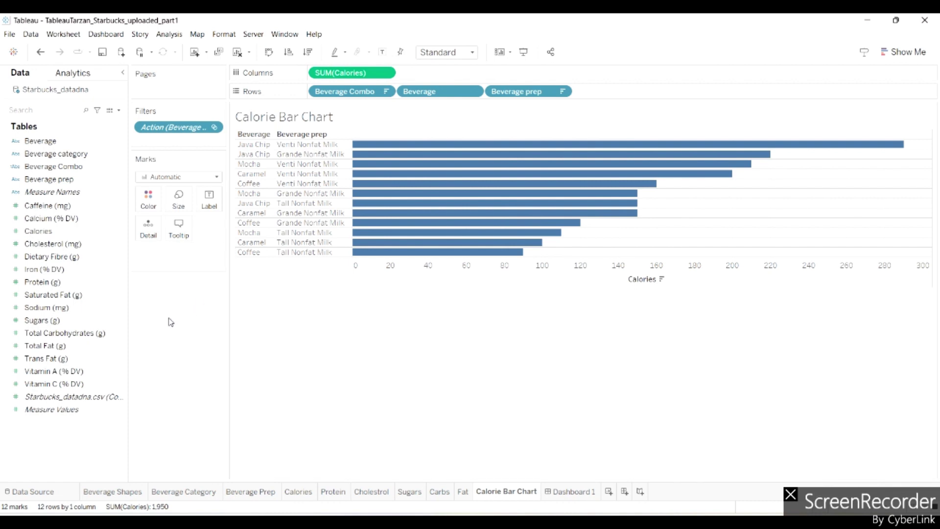
left_click(75, 166)
left_click(60, 179)
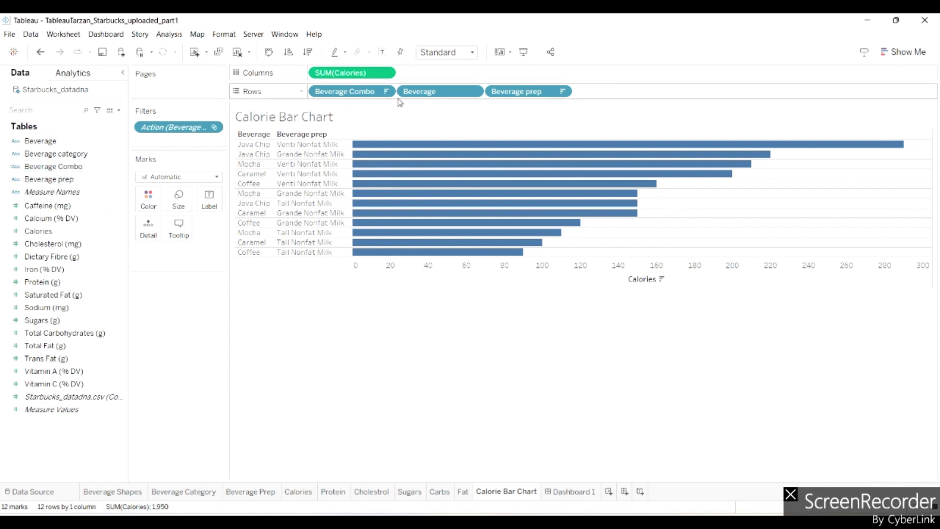
Step: Try coloring the calorie bars by Beverage and by Beverage Combo, removing each field from the color encoding again
left_click_drag(46, 143, 148, 200)
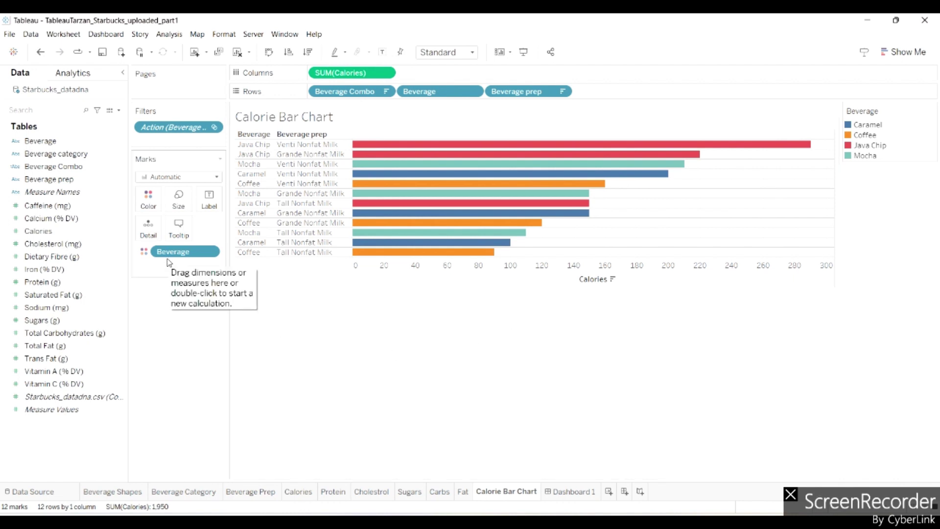
left_click_drag(174, 253, 173, 312)
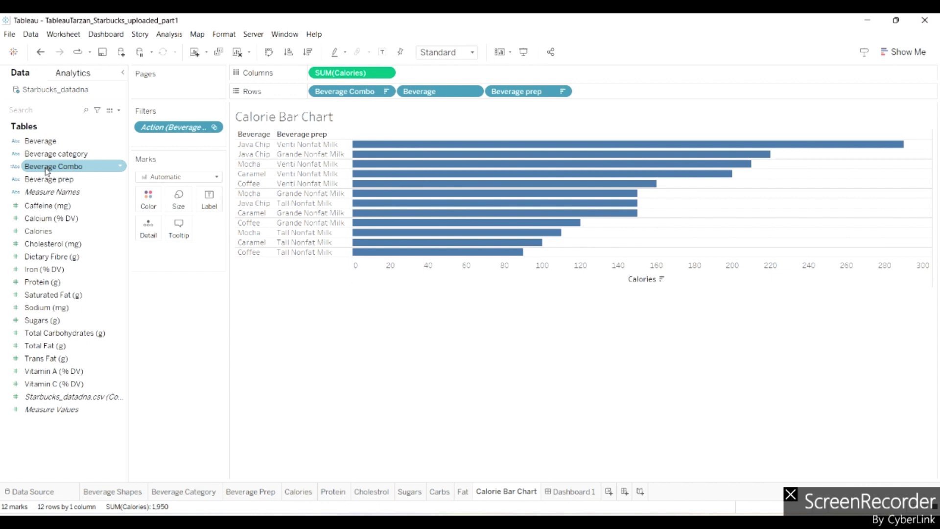
left_click_drag(47, 170, 150, 203)
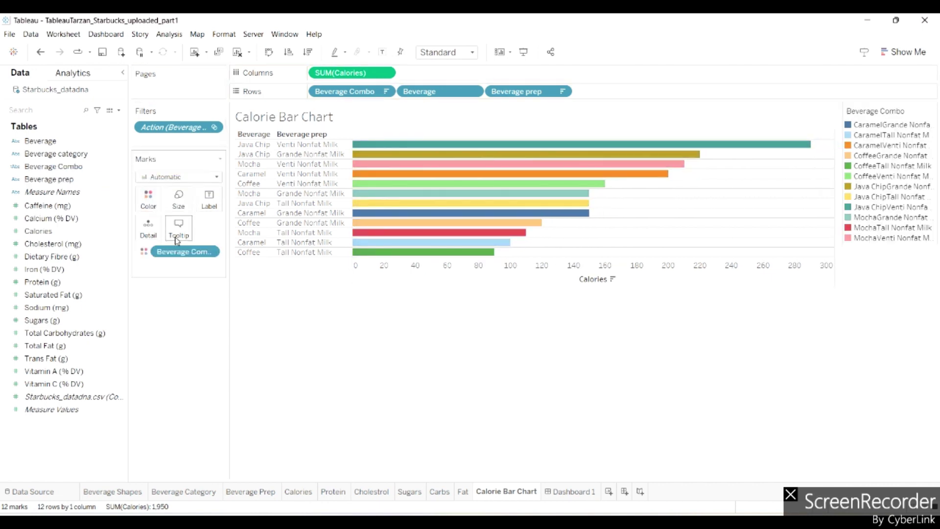
left_click_drag(174, 252, 172, 316)
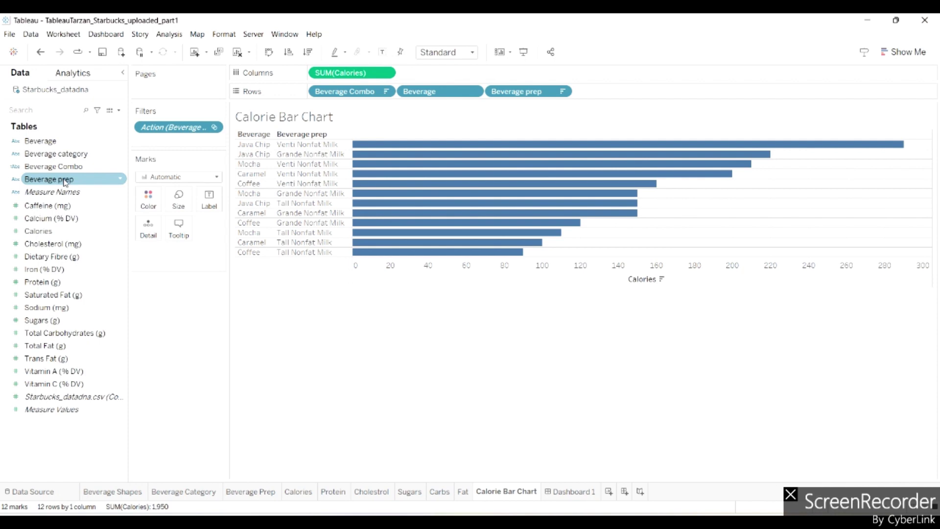
Step: Create a set from the Beverage prep field that uses all values
right_click(65, 181)
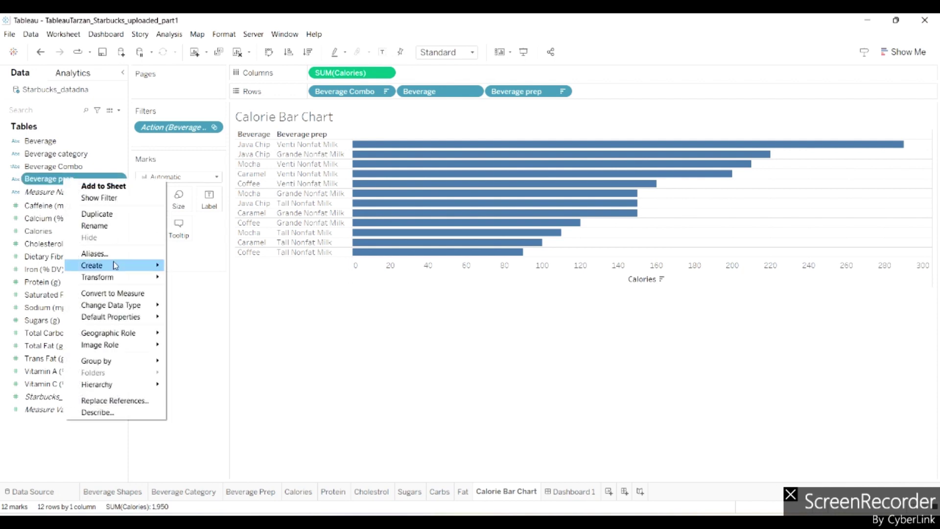
mouse_move(115, 265)
left_click(182, 290)
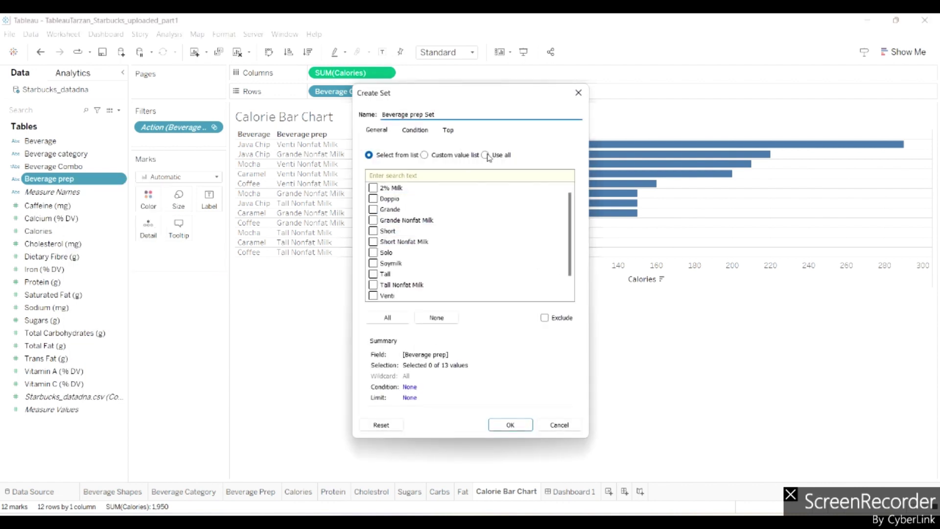
left_click(486, 154)
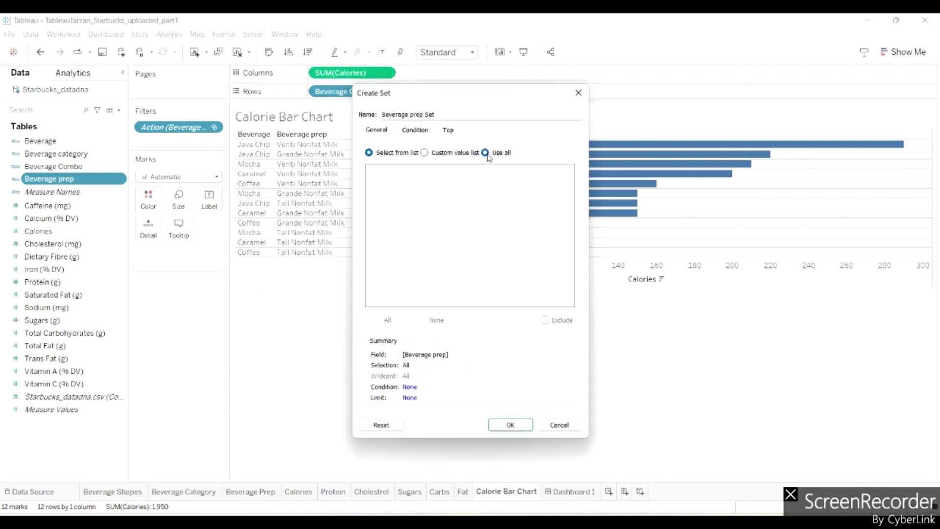
left_click(500, 430)
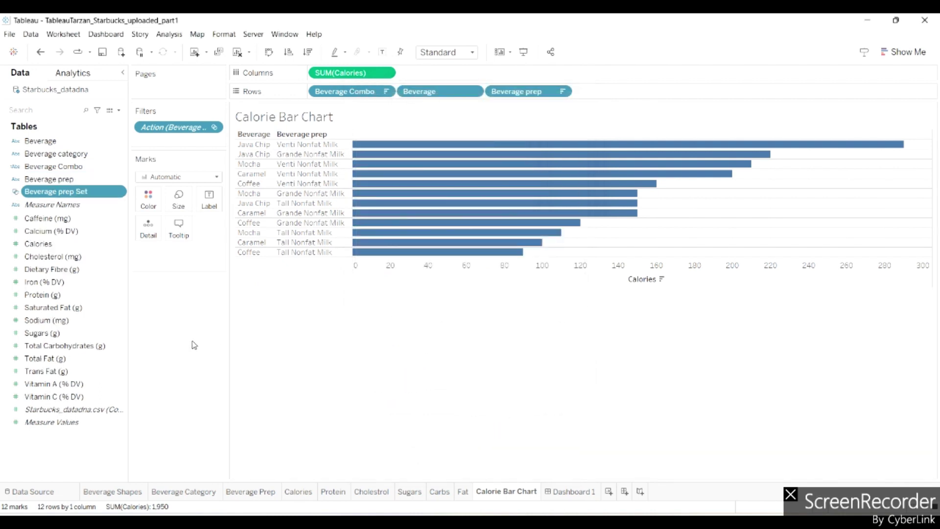
Step: Color the calorie bars by Beverage prep Set and assign the dark green of the Traffic Light palette to the In item
left_click_drag(65, 196, 145, 204)
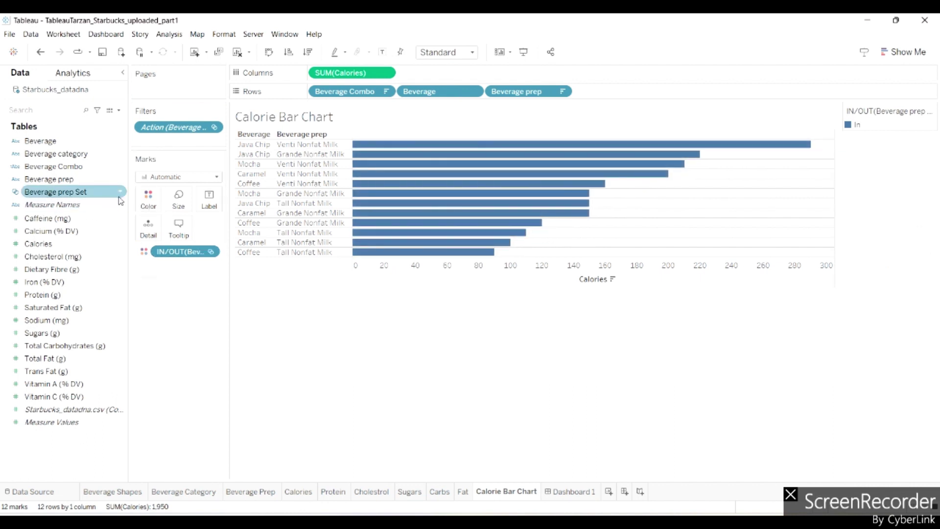
left_click(149, 207)
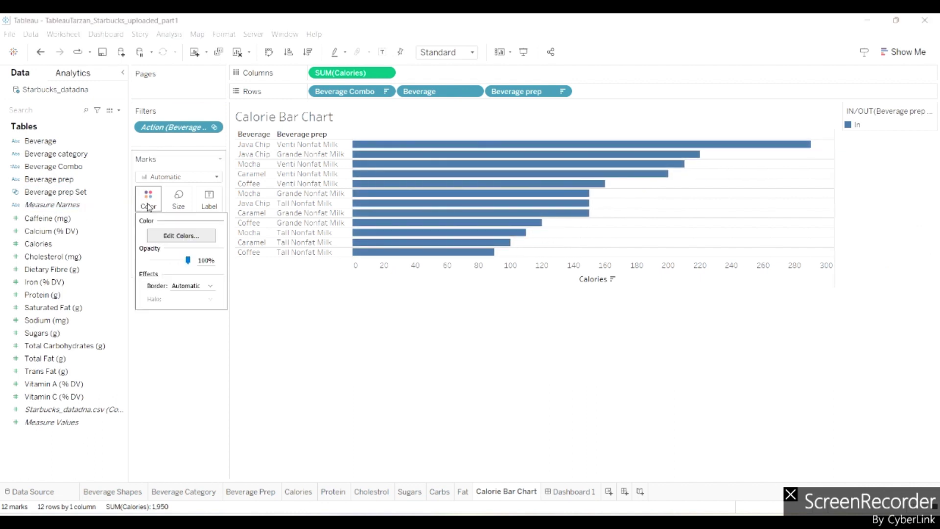
left_click(181, 236)
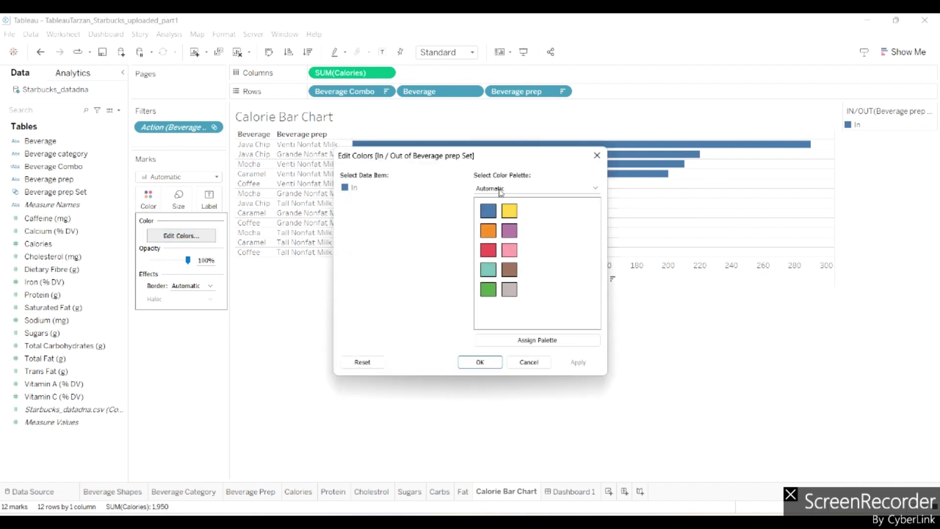
left_click(504, 190)
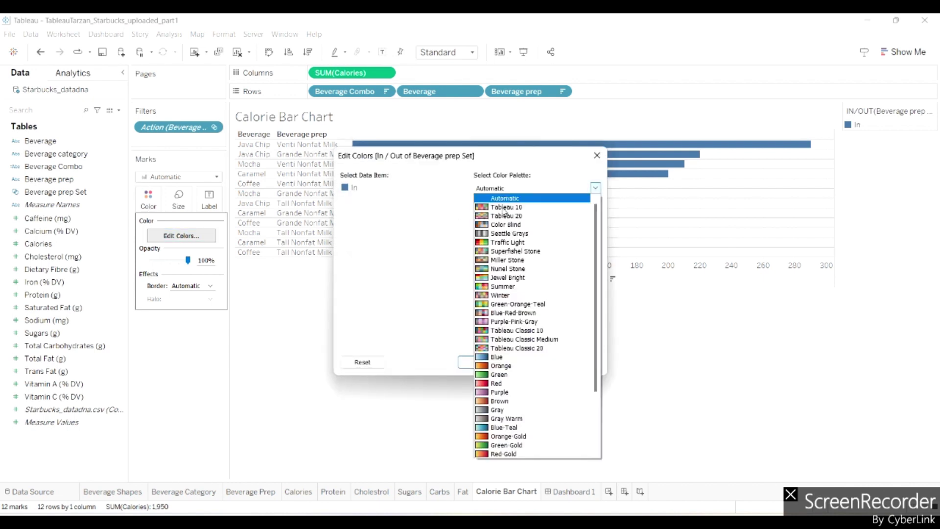
left_click(505, 242)
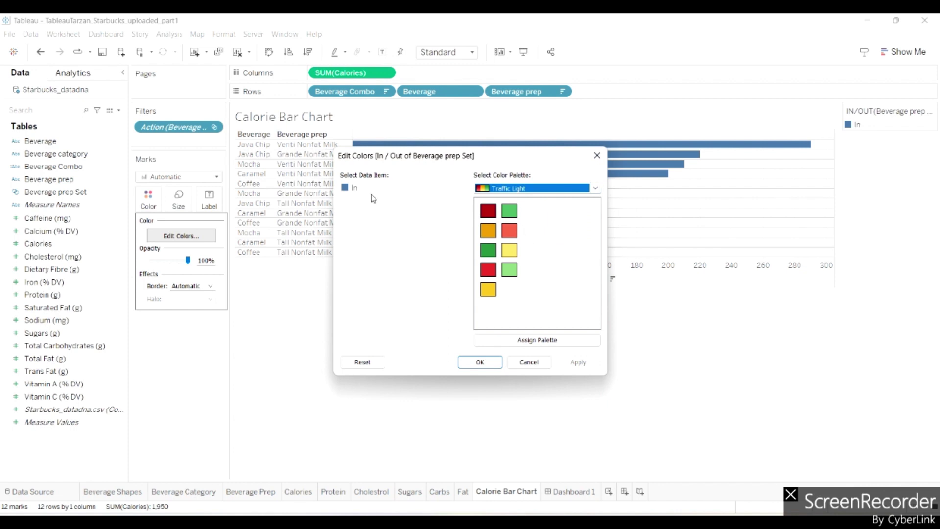
left_click(488, 249)
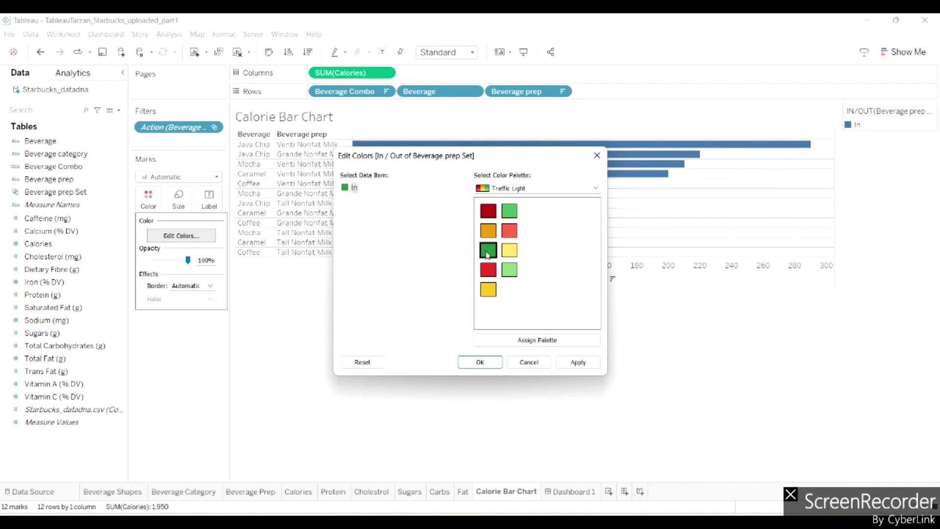
left_click(577, 361)
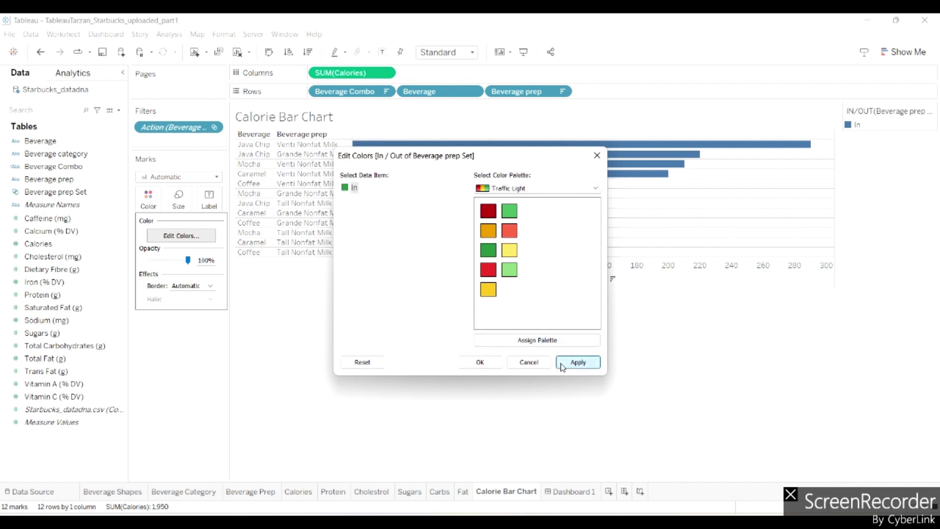
left_click(483, 362)
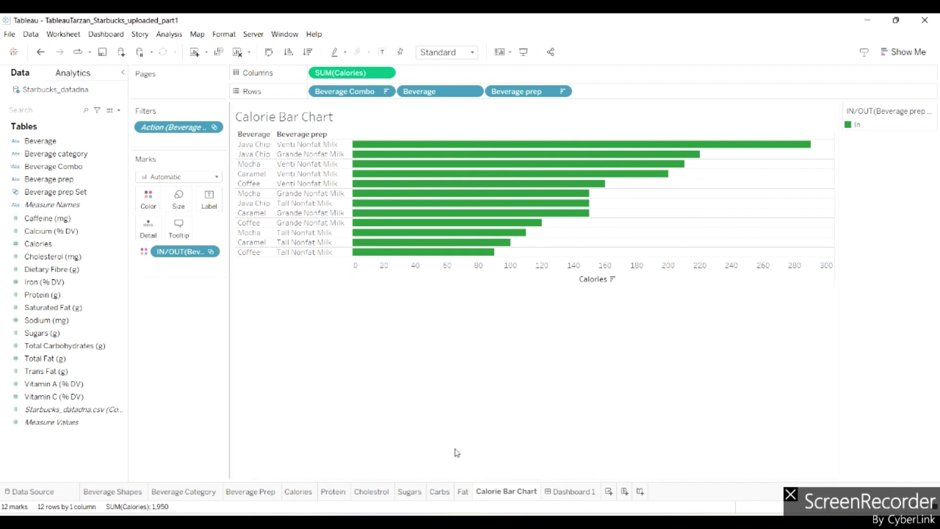
Step: Return to Dashboard 1 and test the green bar chart by reselecting Tall Nonfat Milk under Coffee in Beverage Prep
left_click(568, 491)
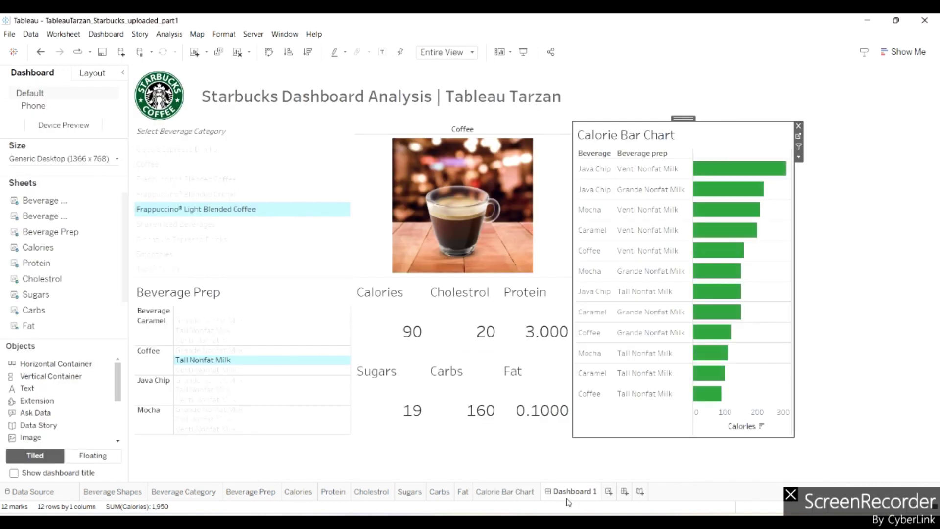
left_click(236, 364)
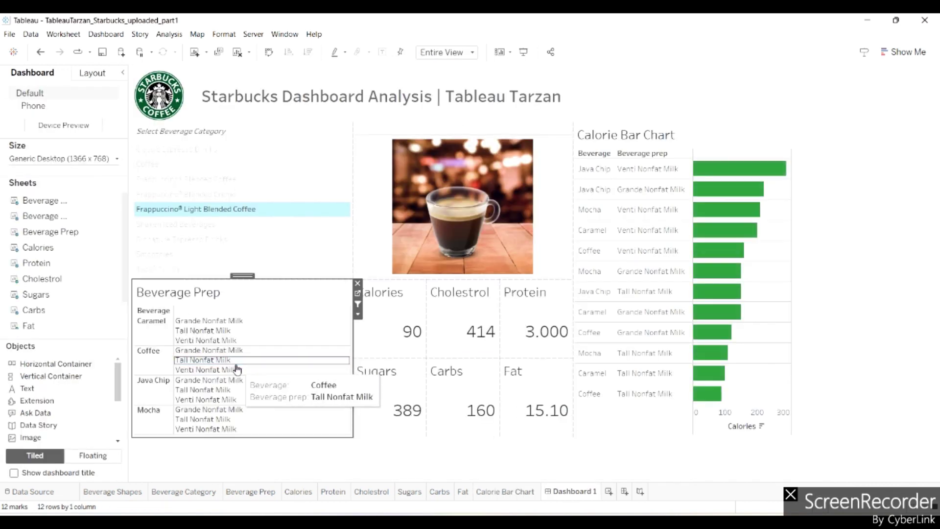
left_click(206, 361)
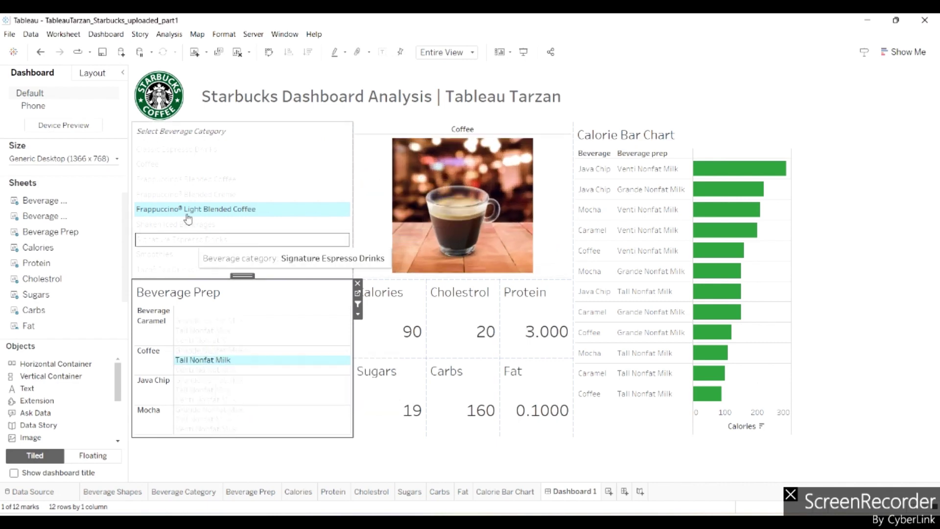
Step: Add a Change Set Values dashboard action named Beverage Prep Set Action that targets Beverage prep Set from Starbucks_datadna
left_click(96, 37)
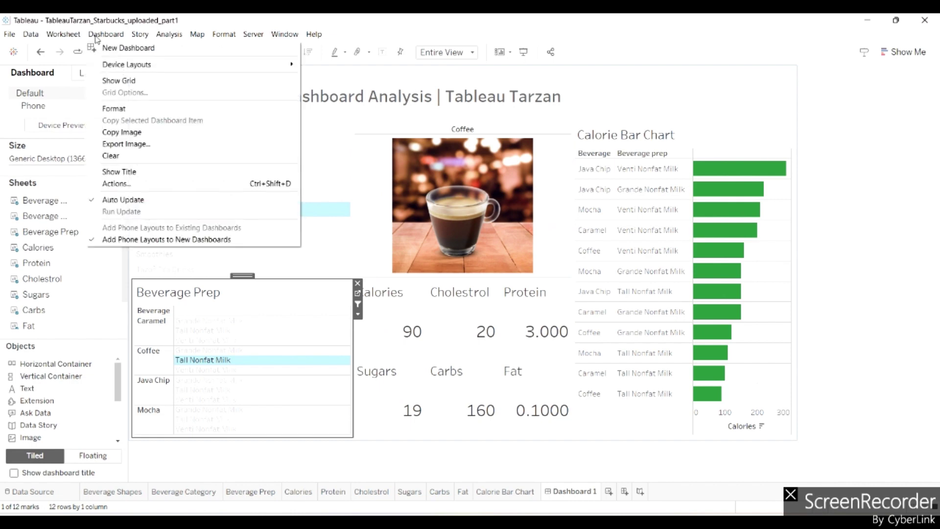
left_click(116, 184)
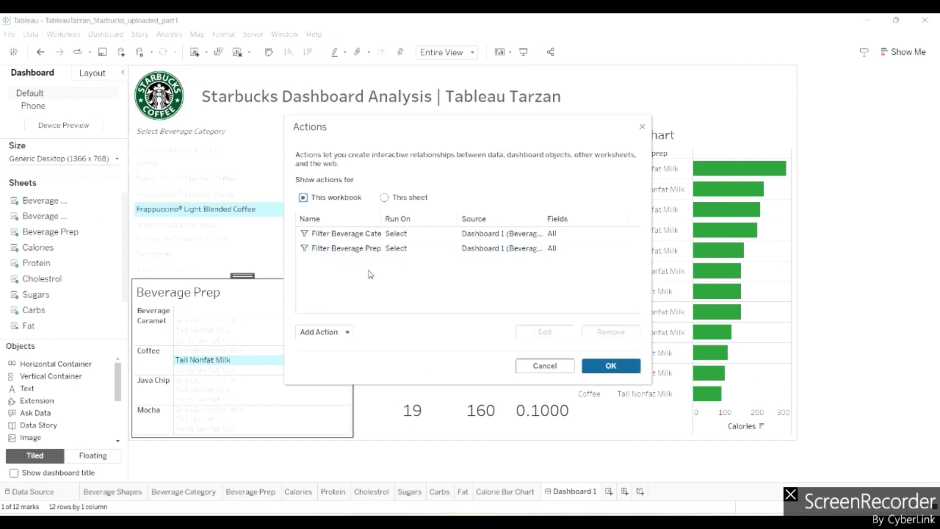
left_click_drag(341, 125, 435, 116)
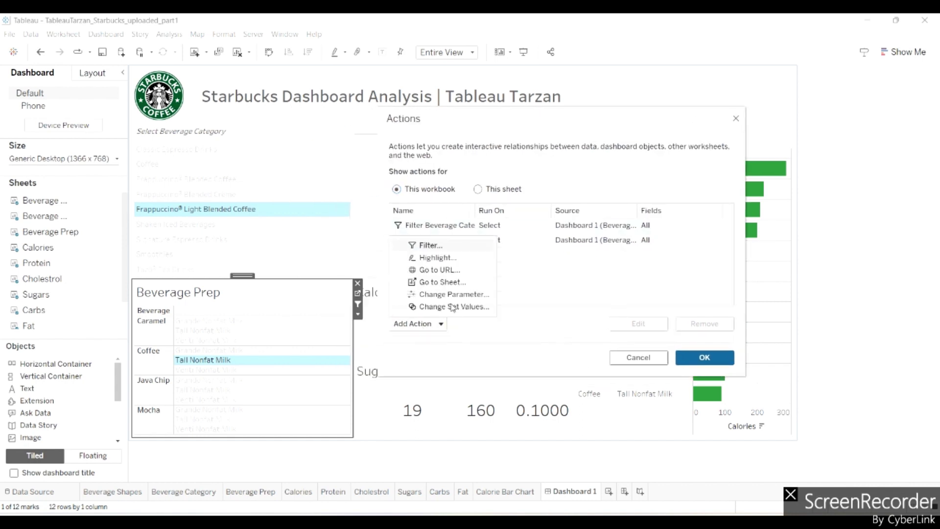
left_click(458, 340)
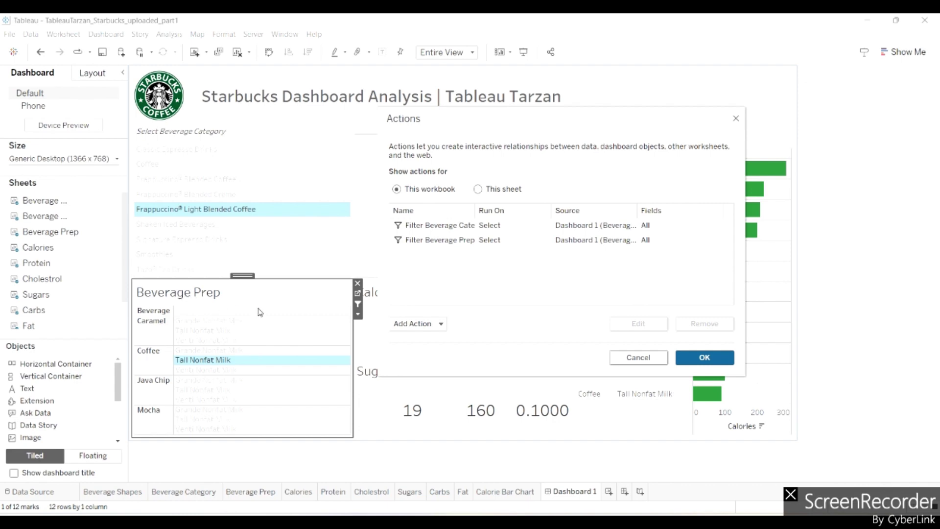
left_click_drag(560, 117, 475, 128)
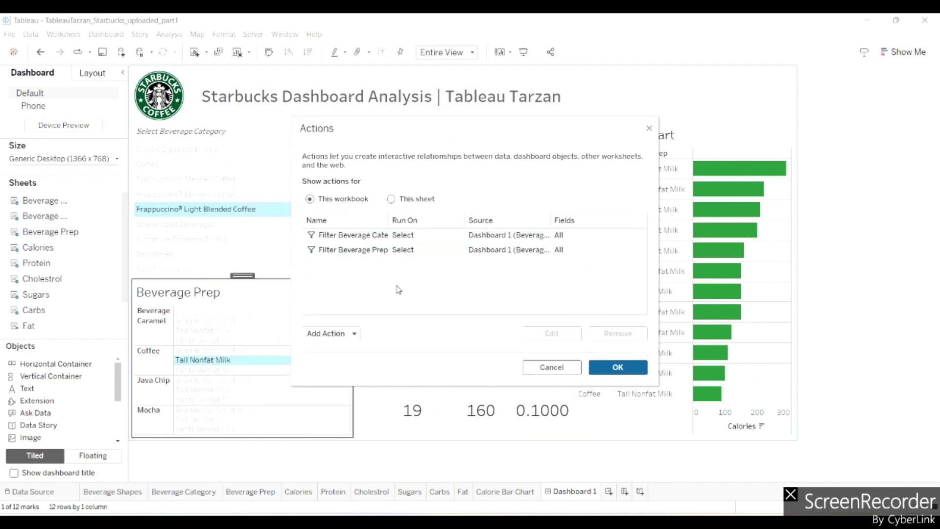
left_click(351, 333)
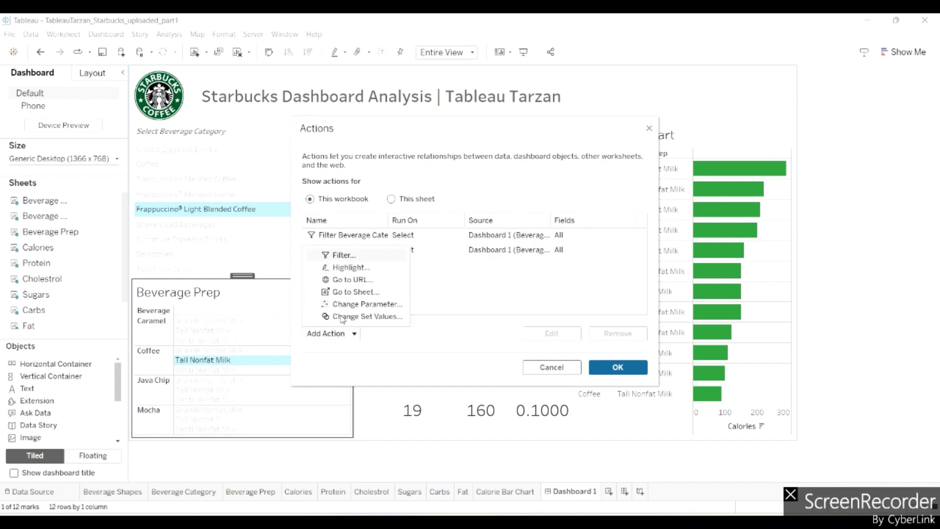
left_click(342, 317)
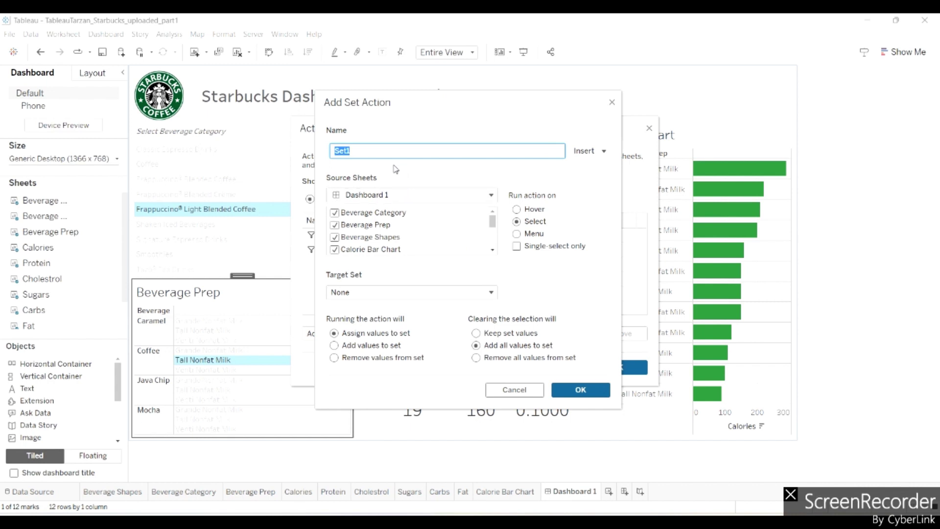
type("Beverage Prep")
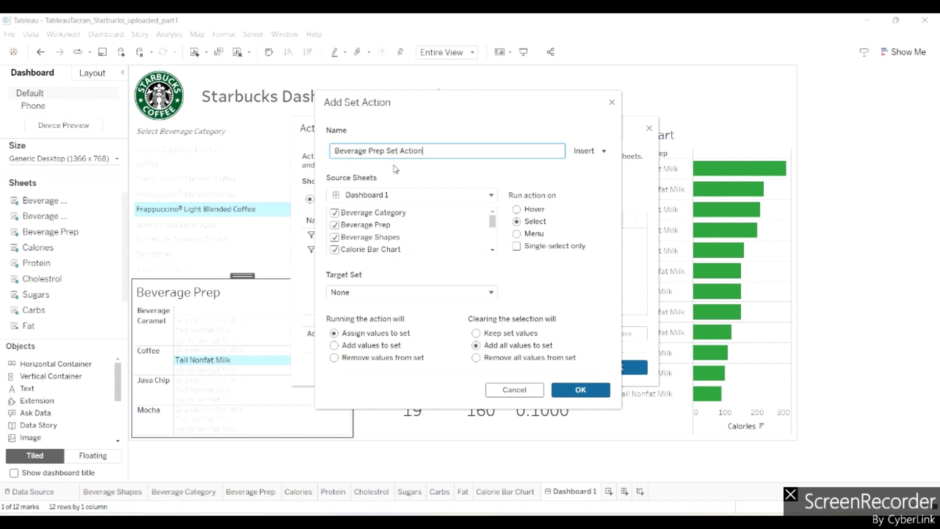
left_click(357, 293)
mouse_move(374, 326)
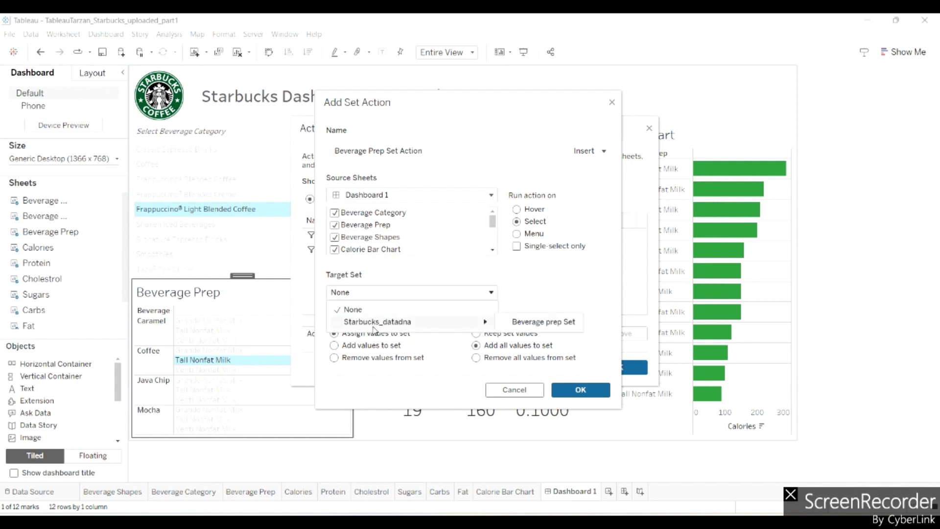
left_click(527, 326)
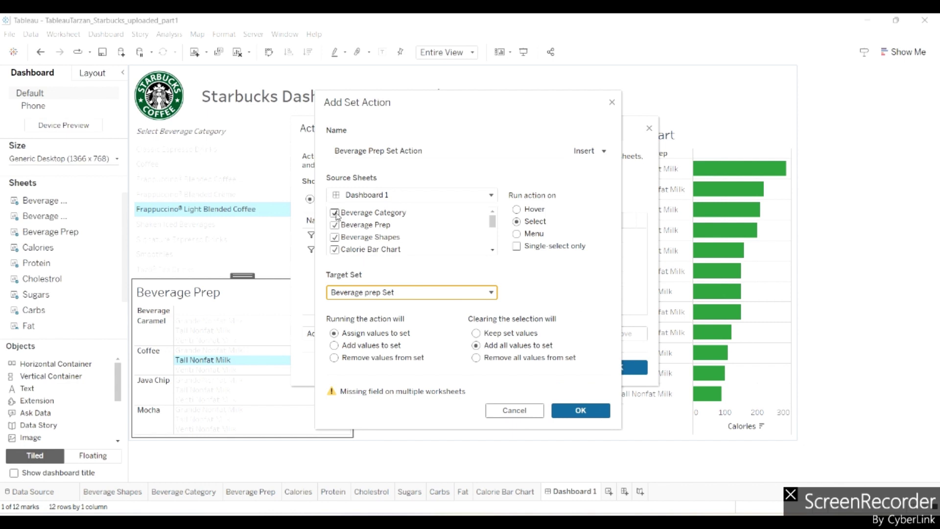
Step: Limit the set action's source sheets on Dashboard 1 to Beverage Prep, excluding all the other sheets
left_click(335, 213)
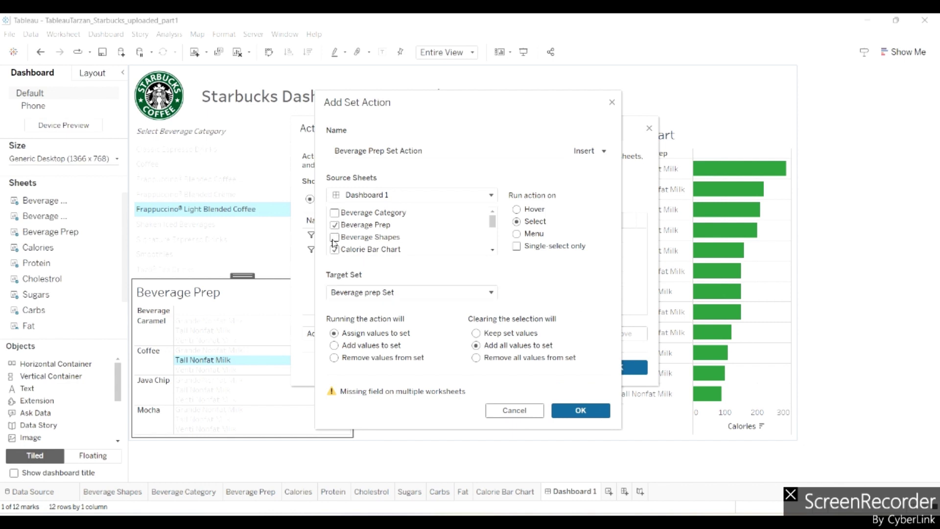
scroll(342, 238, "down", 2)
scroll(348, 234, "up", 2)
scroll(337, 247, "down", 3)
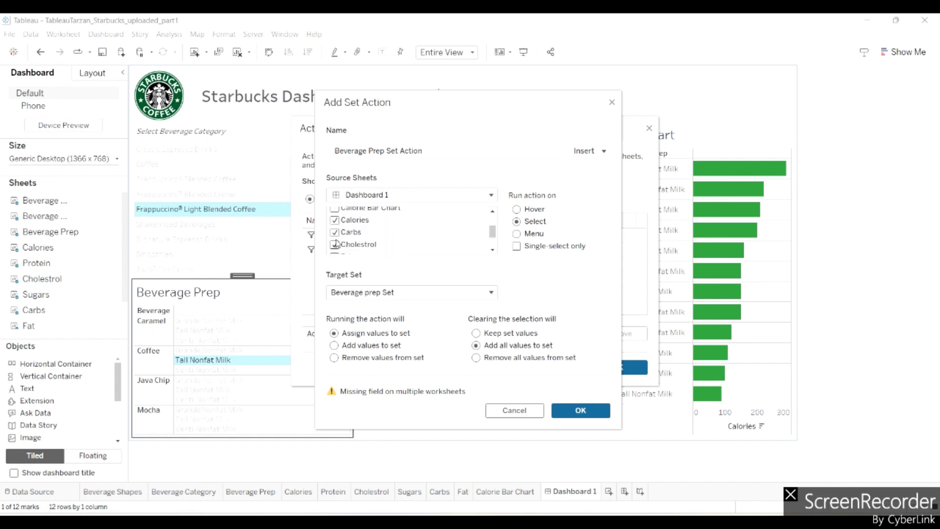
left_click(335, 232)
left_click(334, 245)
scroll(336, 247, "down", 3)
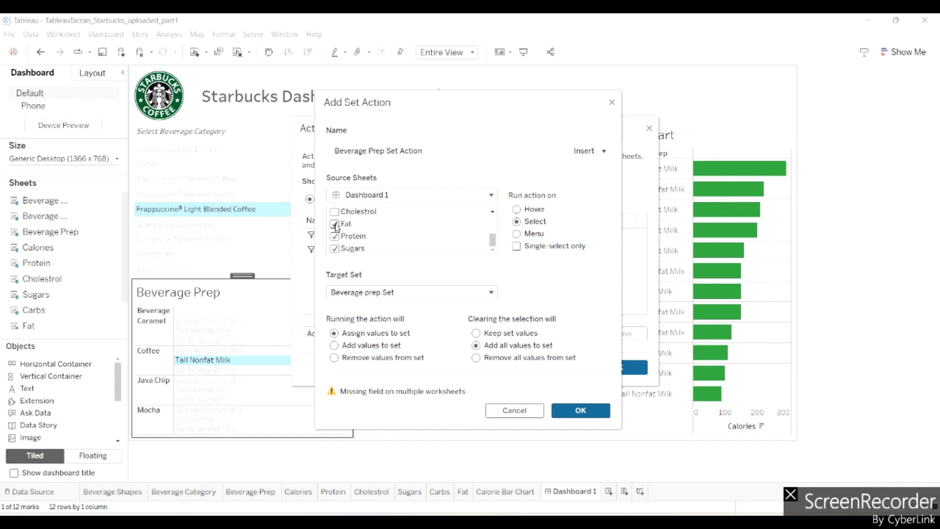
left_click(335, 224)
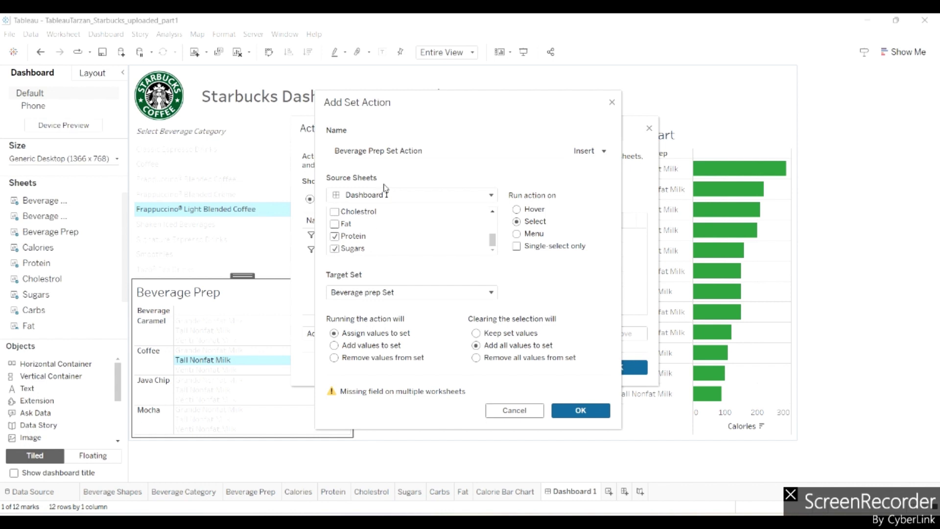
left_click(335, 249)
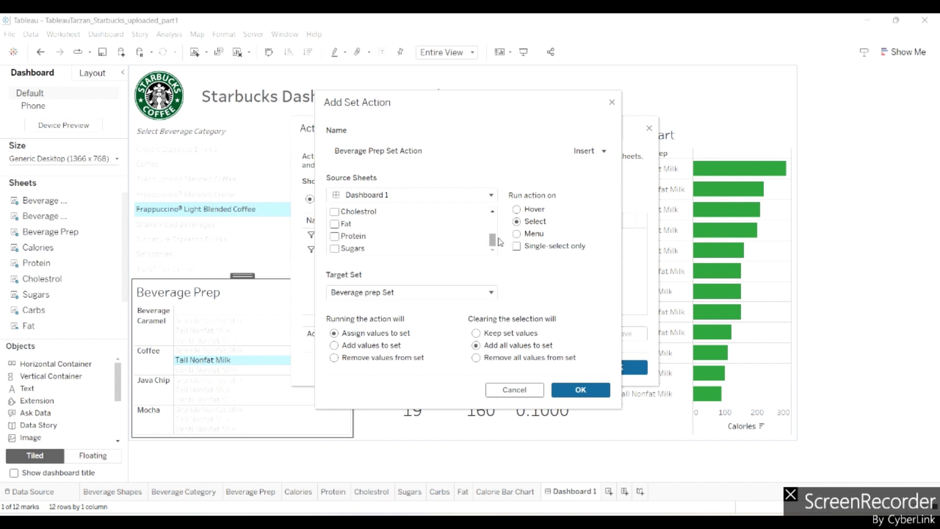
Step: Make clearing the selection remove all values from the set, and save the dashboard actions
left_click_drag(493, 242, 491, 205)
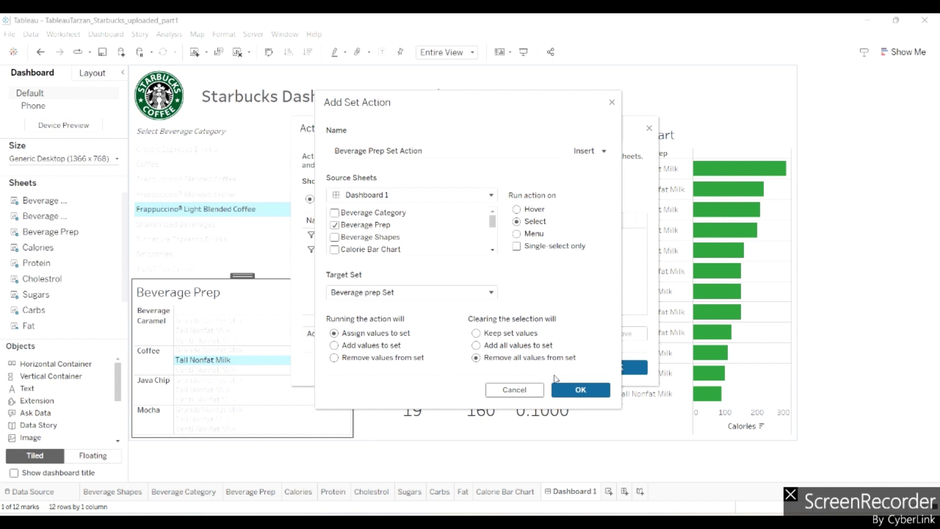
left_click(567, 390)
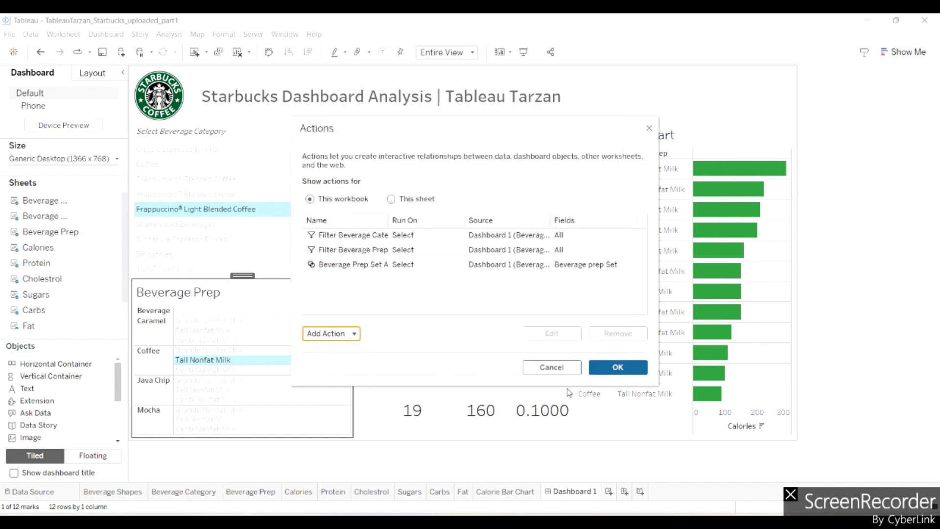
left_click(607, 363)
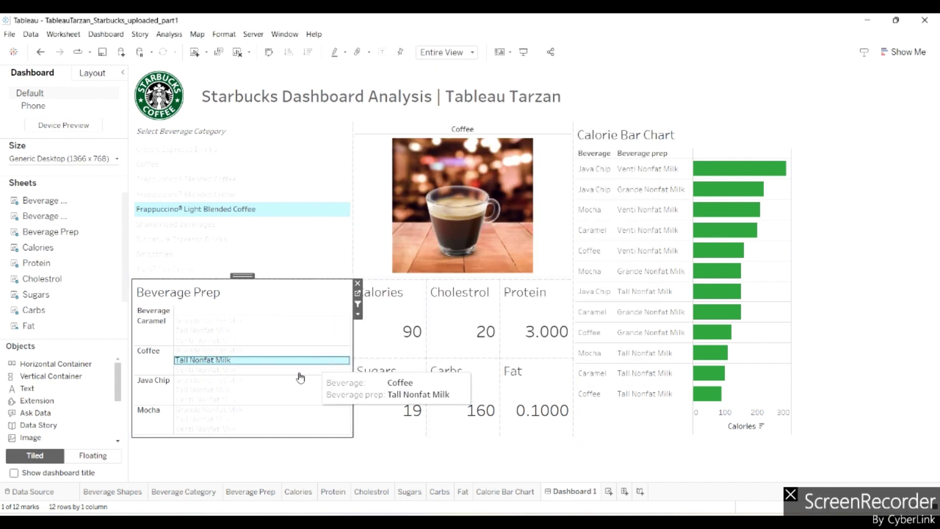
Step: Test the set action in Beverage Prep with Tall Nonfat Milk under Java Chip and Coffee, and Venti Nonfat Milk under Caramel
left_click(250, 391)
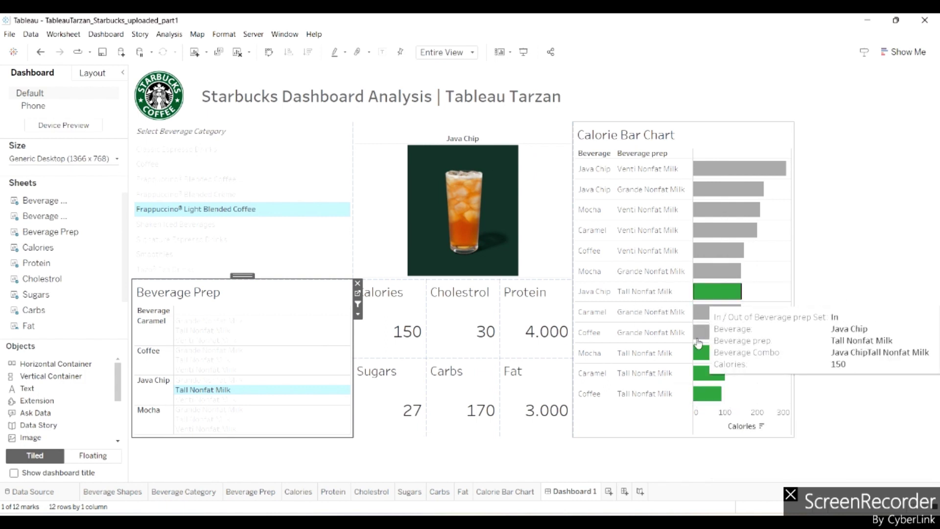
mouse_move(708, 380)
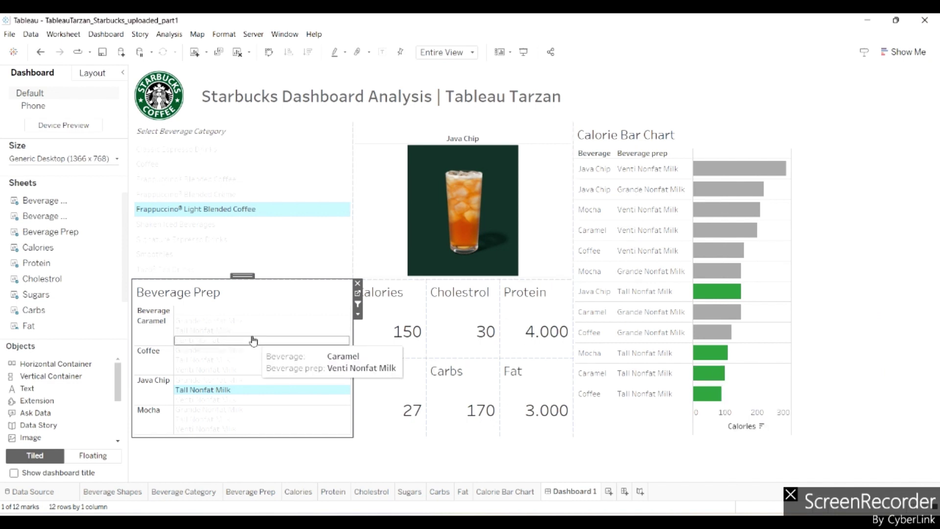
left_click(216, 362)
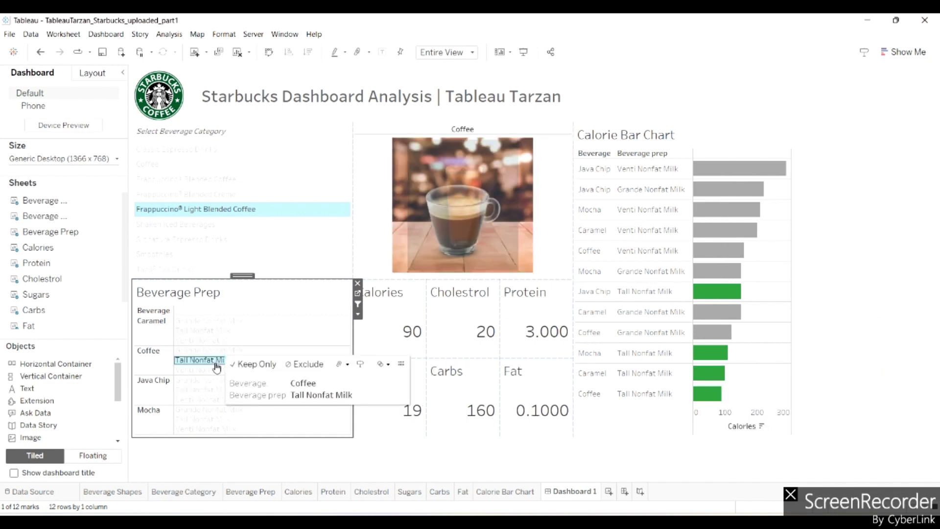
left_click(200, 341)
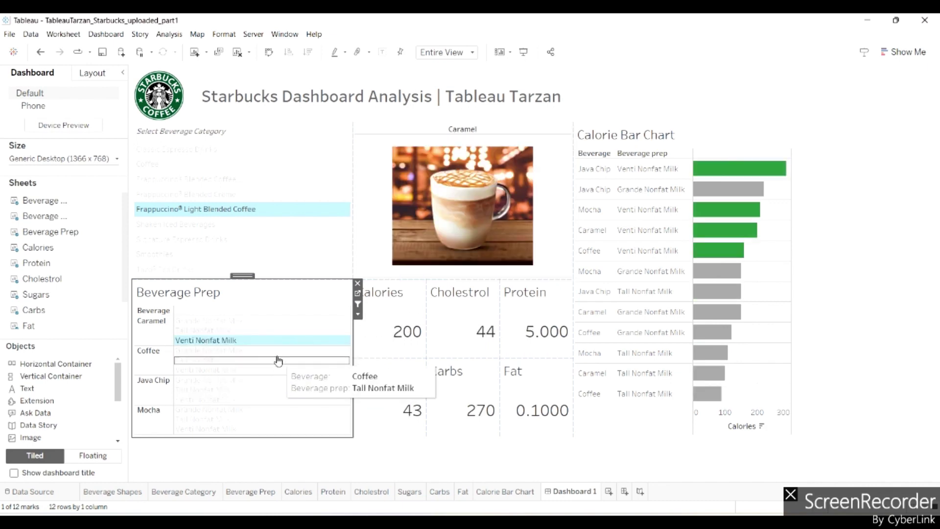
Step: Select and deselect the whole Caramel group in Beverage Prep, and check the bars for Tall Nonfat Milk under Coffee
left_click(160, 326)
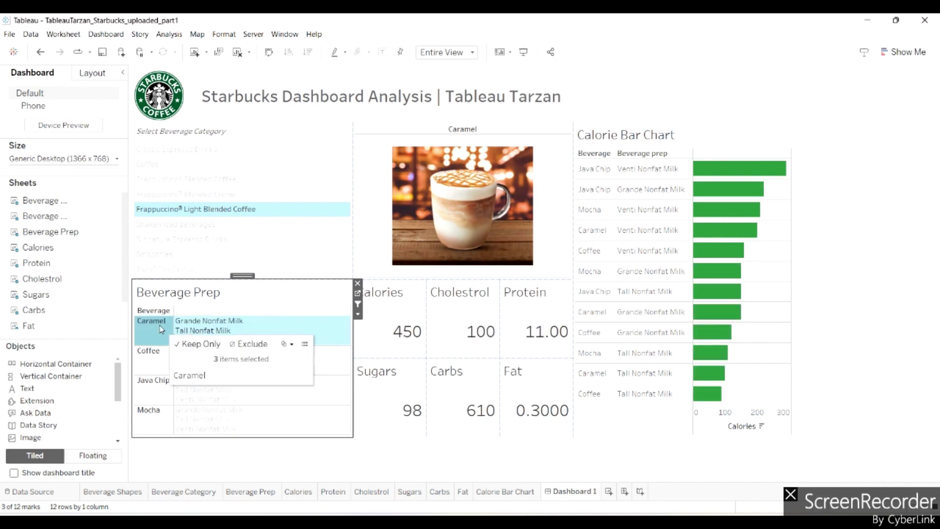
left_click(154, 325)
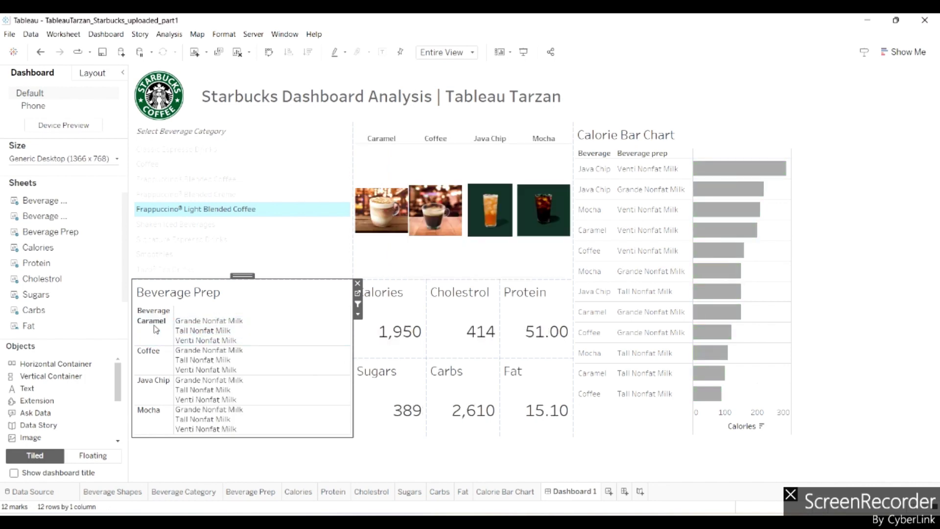
left_click(220, 363)
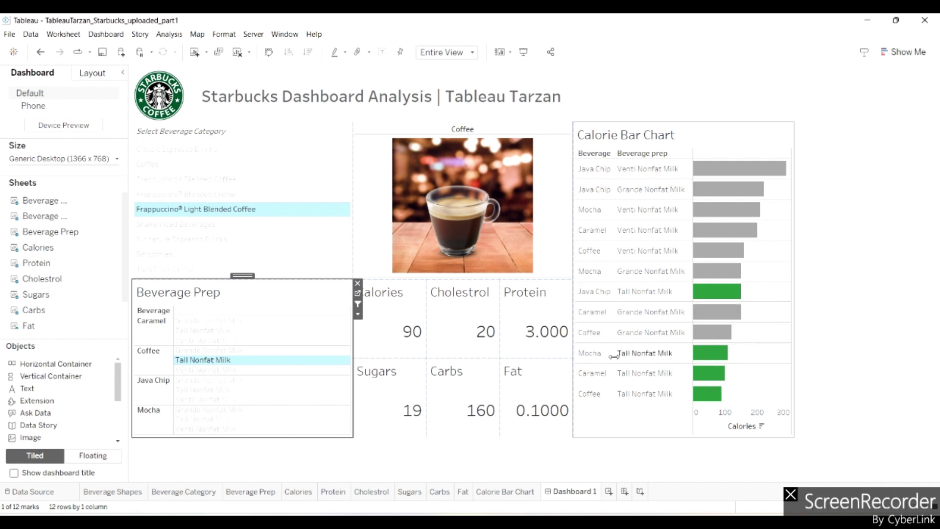
mouse_move(715, 396)
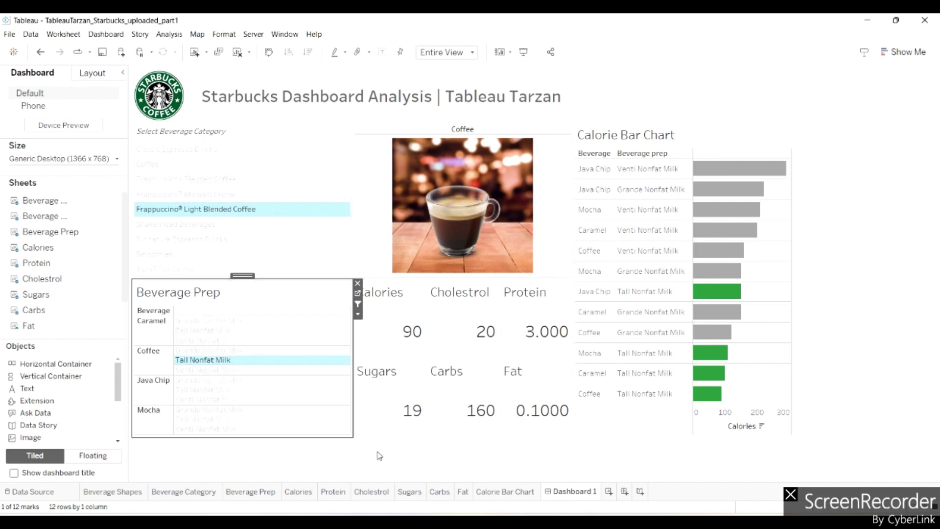
Step: Go to the Calorie Bar Chart worksheet and remove Beverage prep Set from the bars' color encoding
left_click(702, 133)
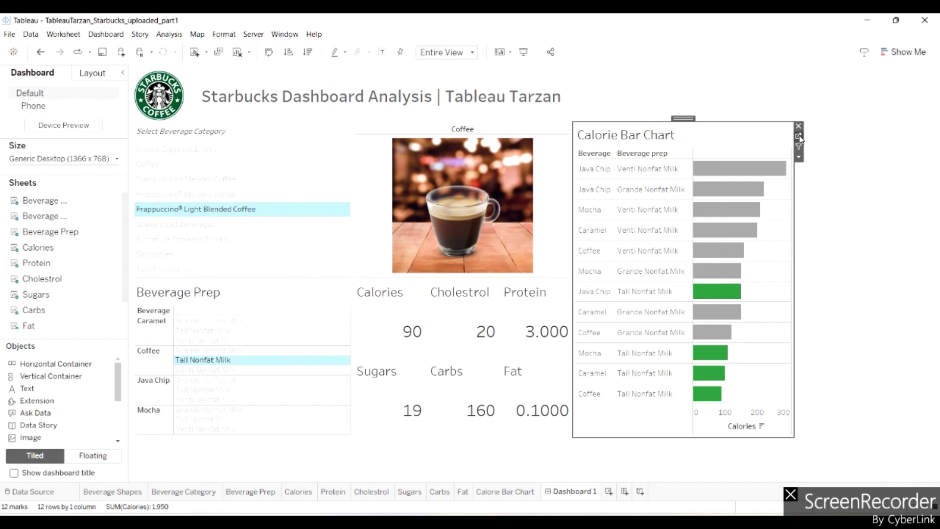
left_click(798, 137)
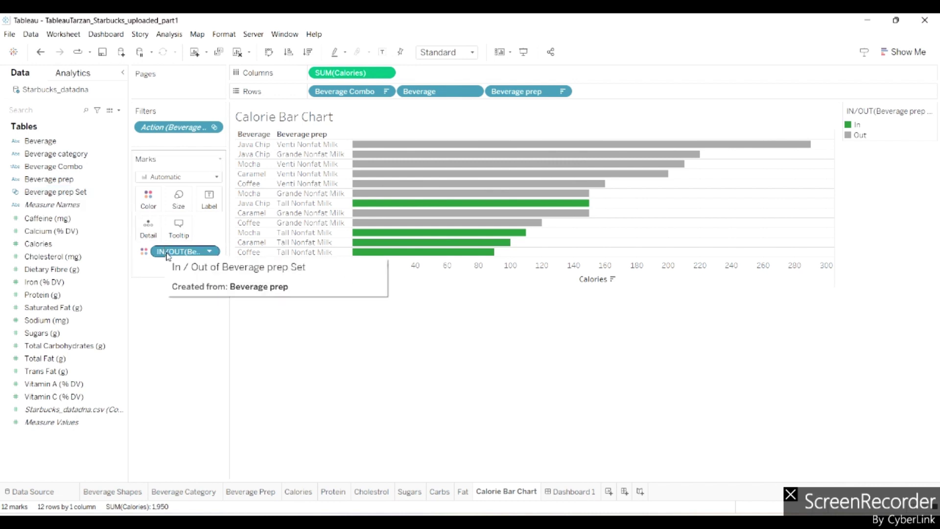
left_click_drag(167, 252, 164, 343)
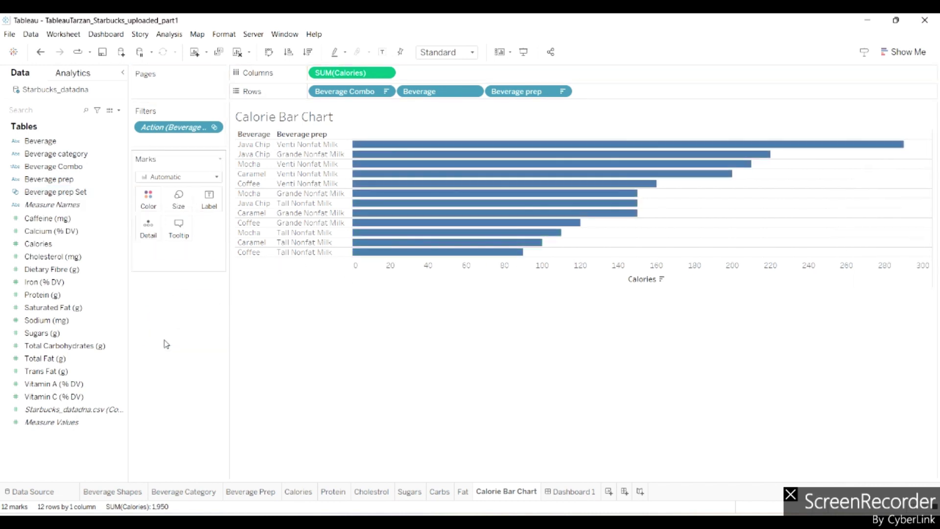
Step: Create a set from the Beverage Combo field that uses all values
right_click(56, 170)
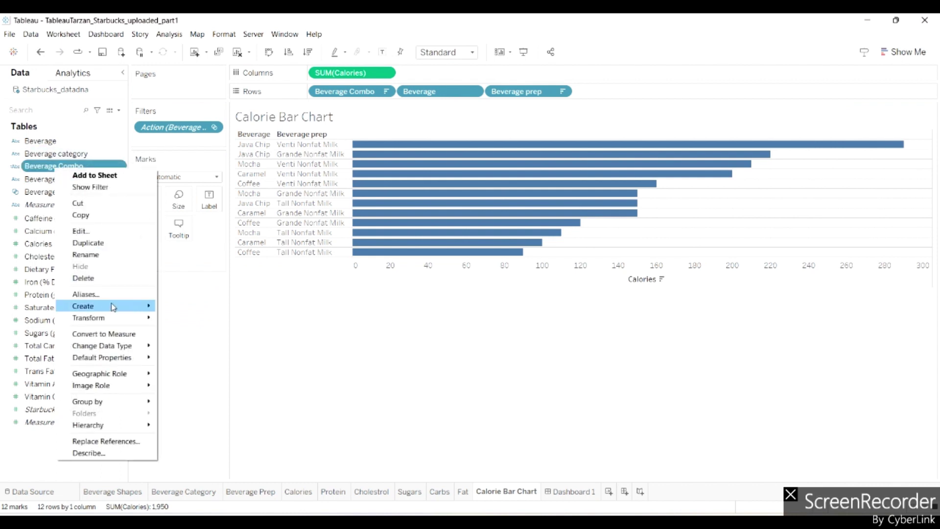
mouse_move(111, 307)
left_click(179, 330)
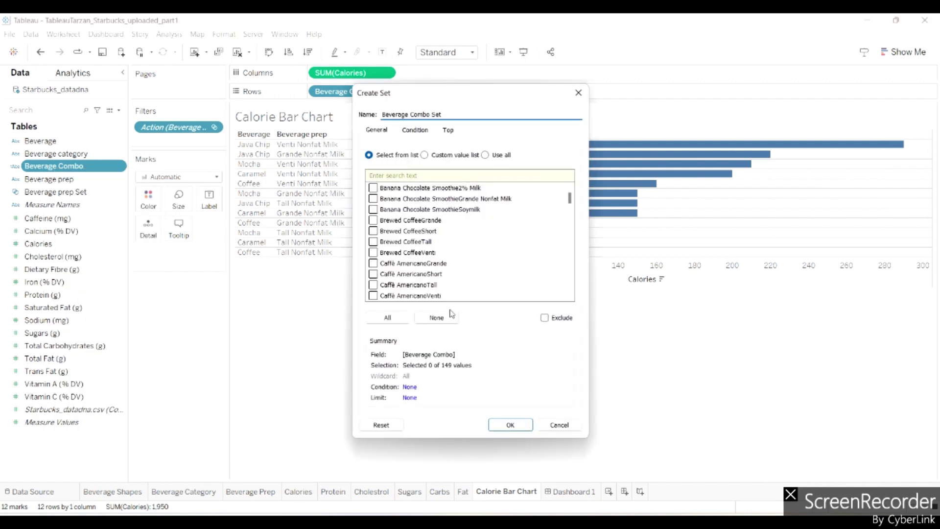
left_click(484, 155)
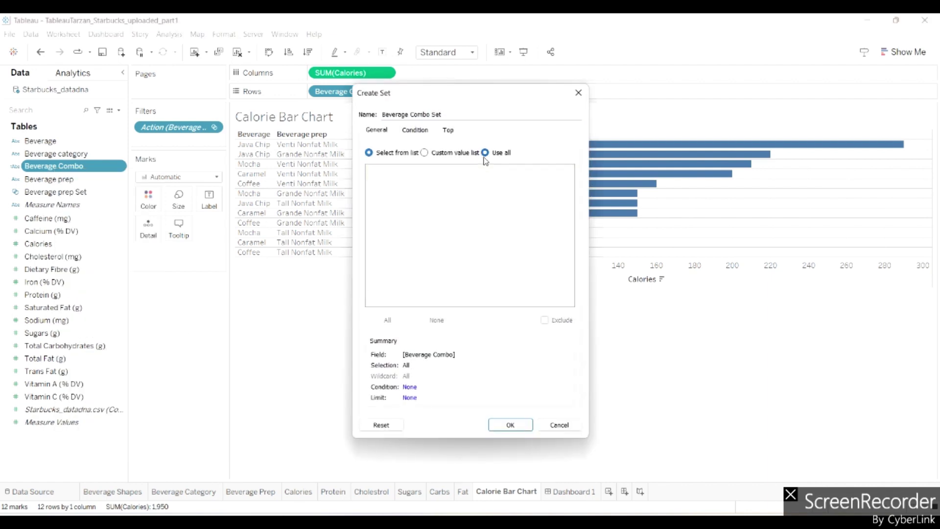
left_click(509, 425)
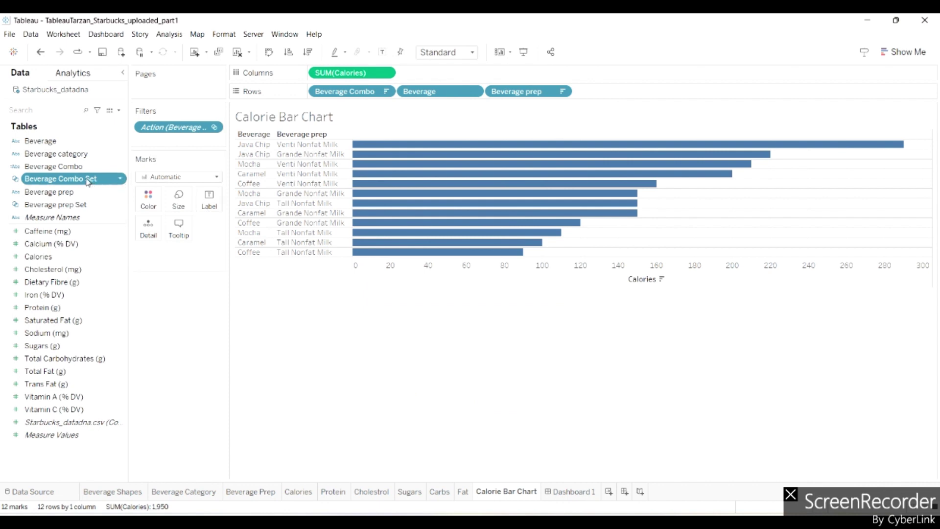
Step: Color the calorie bars by Beverage Combo Set with green for the In members, and return to Dashboard 1
left_click_drag(88, 181, 152, 198)
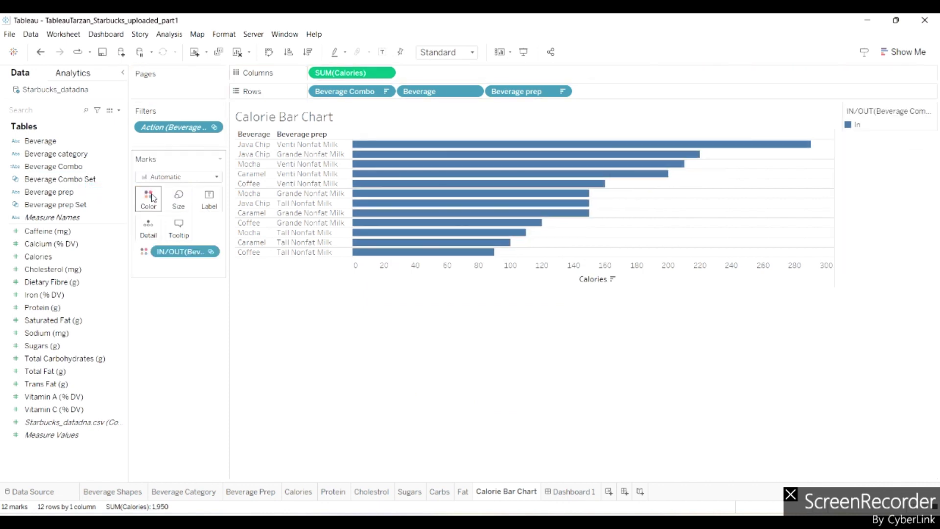
left_click(142, 200)
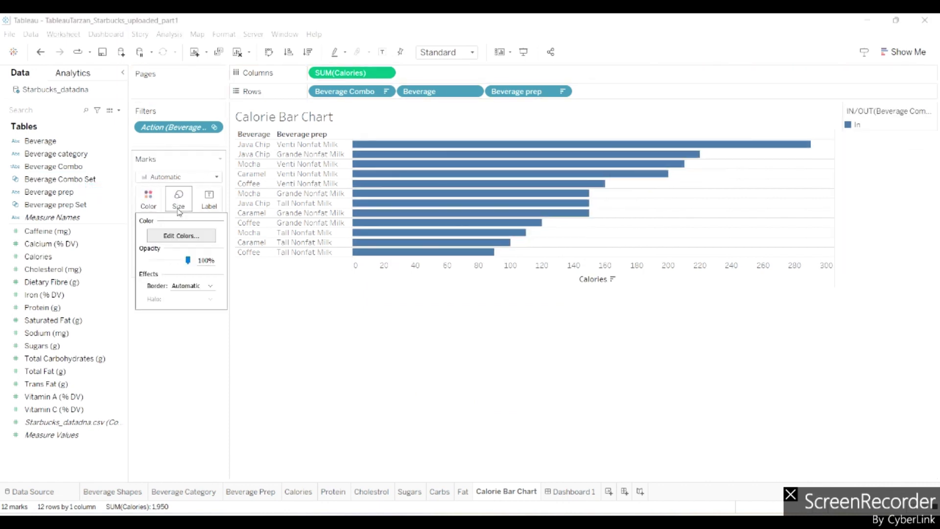
left_click(186, 236)
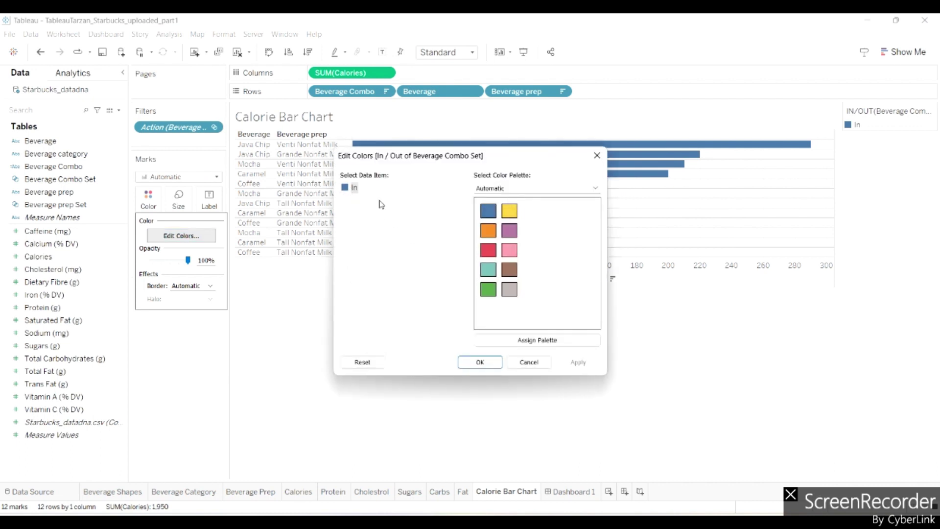
left_click(488, 289)
left_click(481, 361)
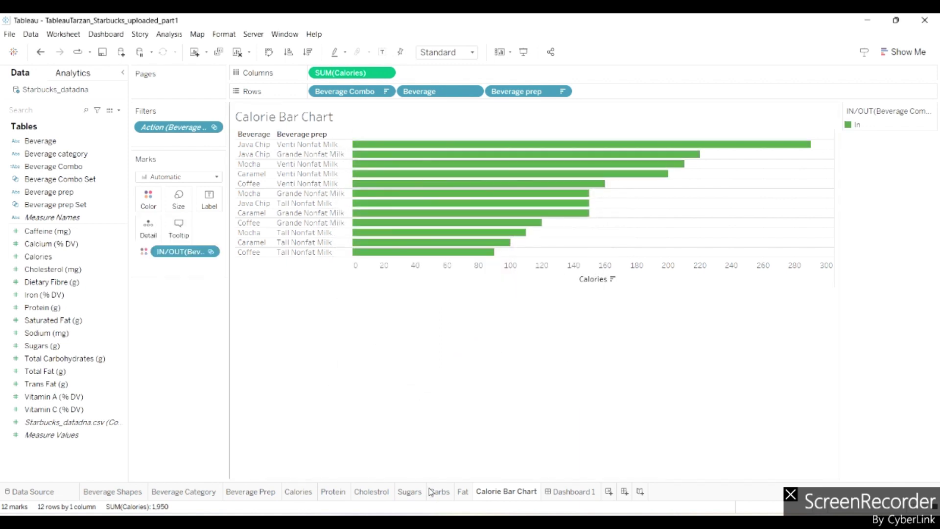
left_click(571, 491)
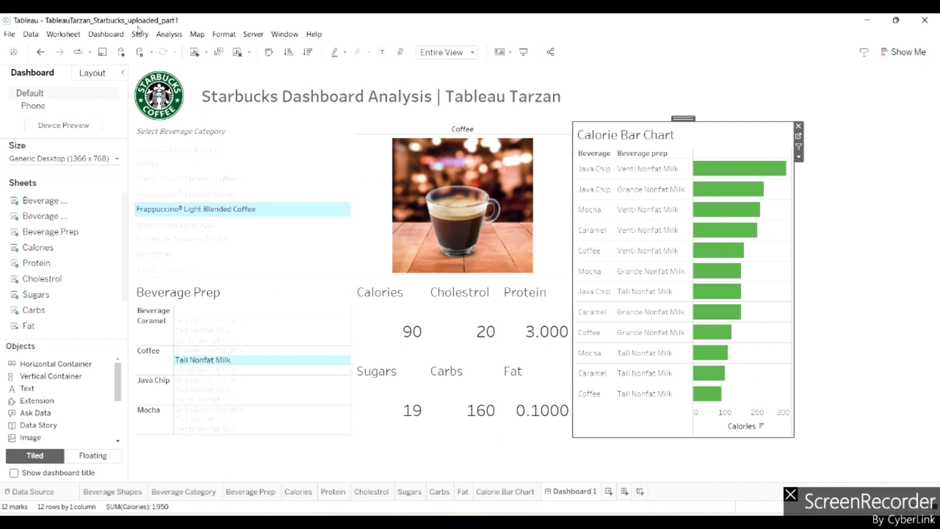
left_click(109, 35)
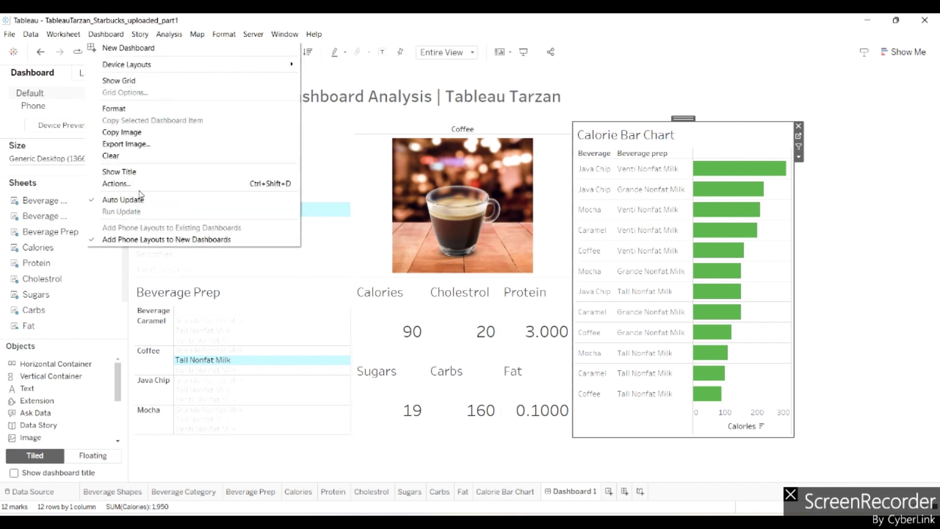
left_click(128, 179)
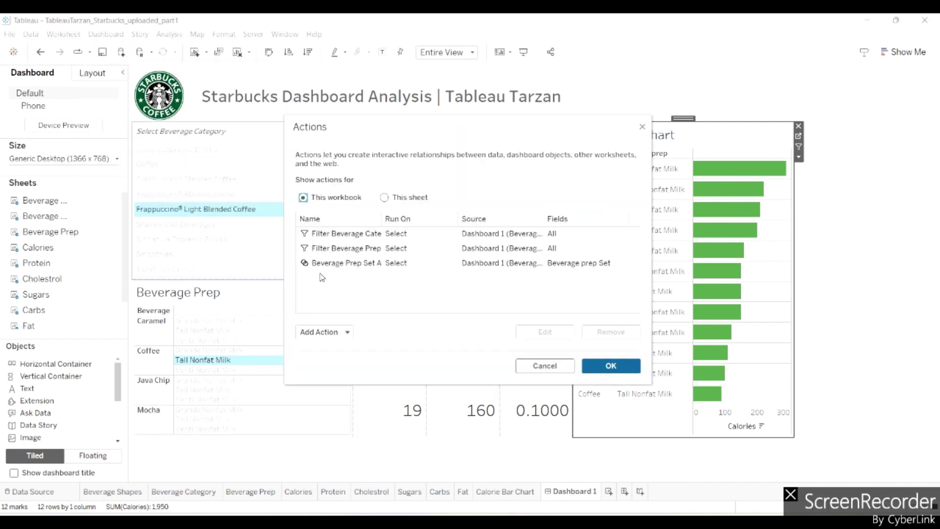
left_click(355, 264)
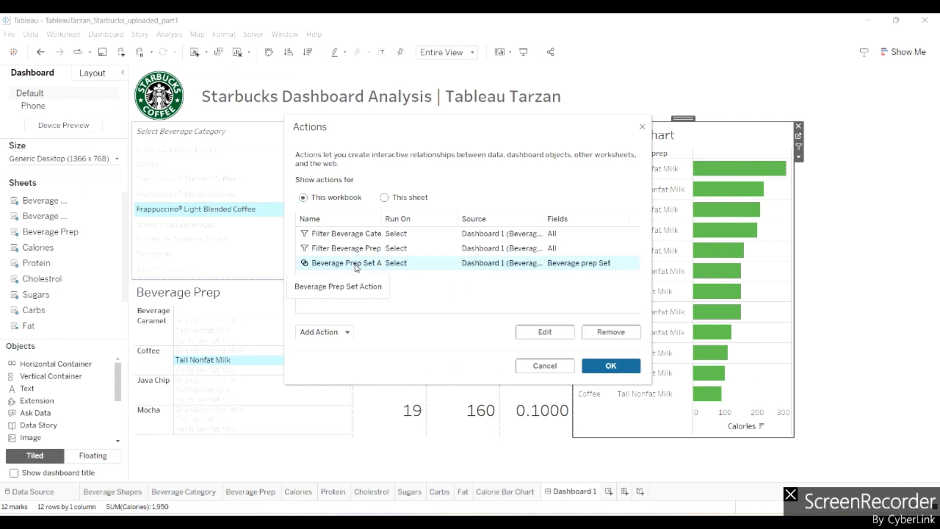
left_click(553, 331)
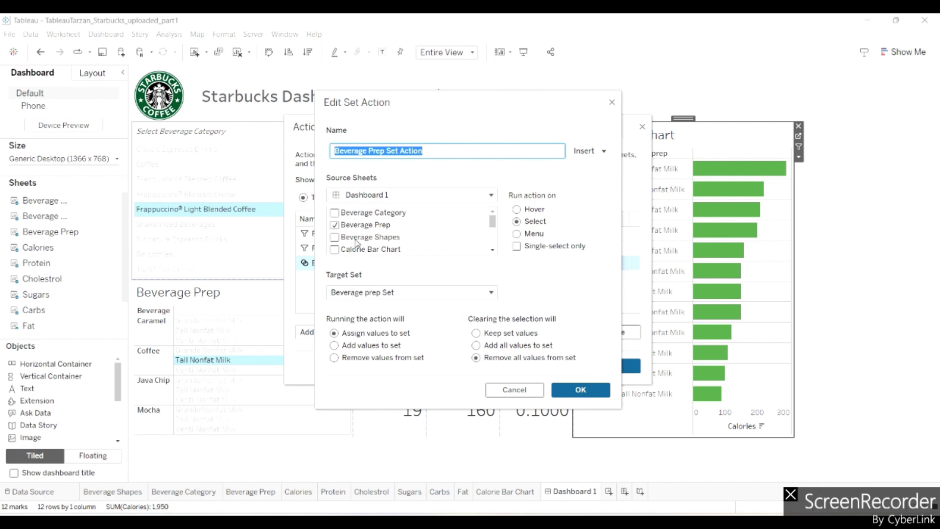
left_click(371, 294)
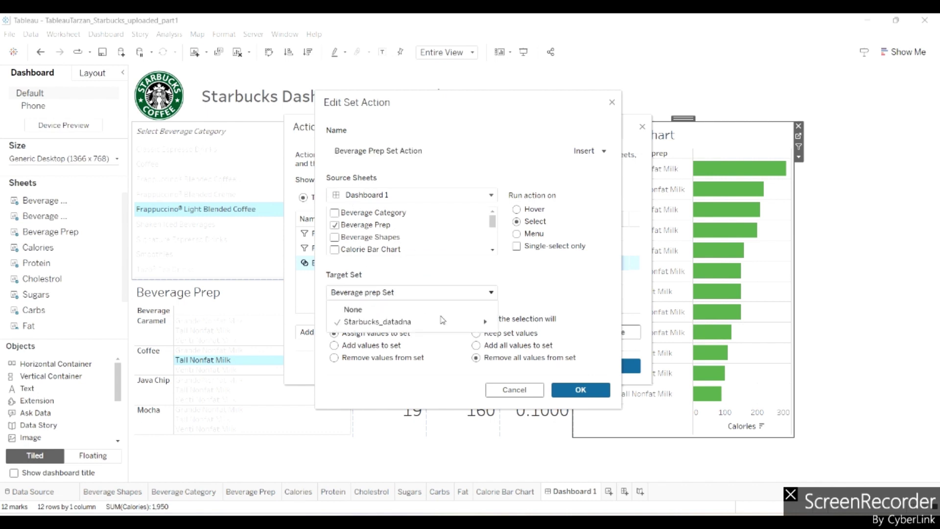
mouse_move(442, 320)
left_click(525, 325)
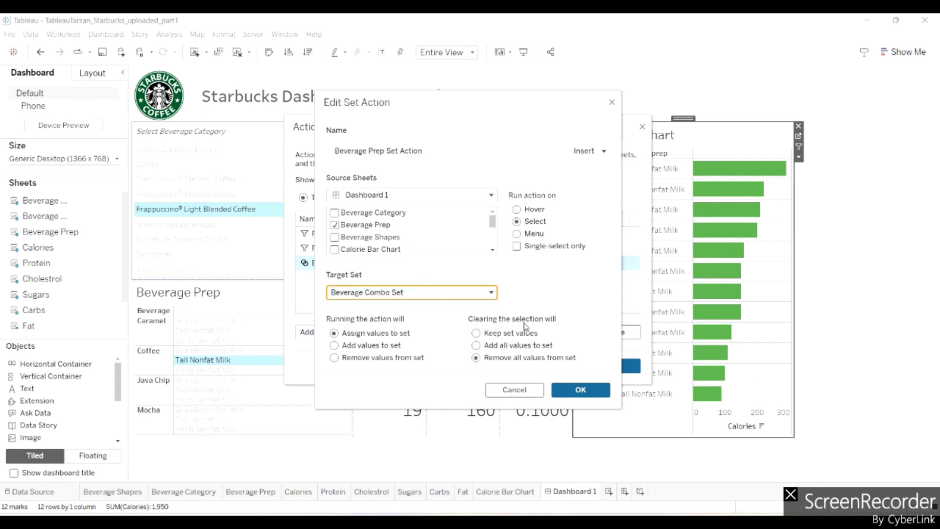
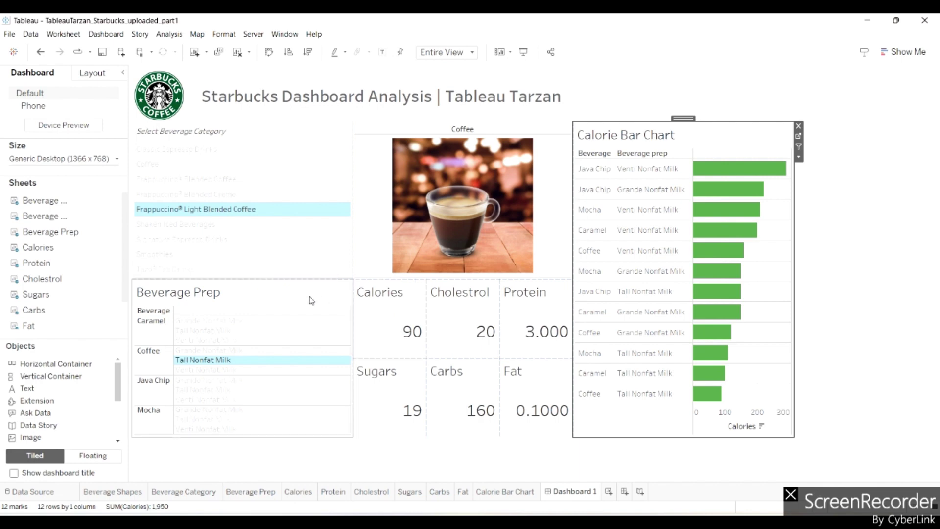
Step: Add Beverage Combo to the rows of the Beverage Prep worksheet after Beverage prep, and hide its header
left_click(311, 300)
left_click(358, 294)
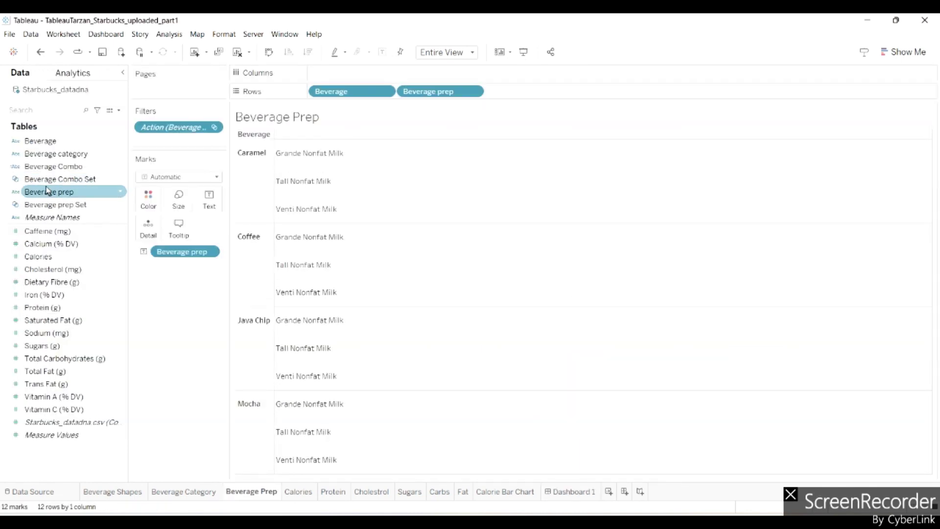
left_click_drag(35, 167, 526, 93)
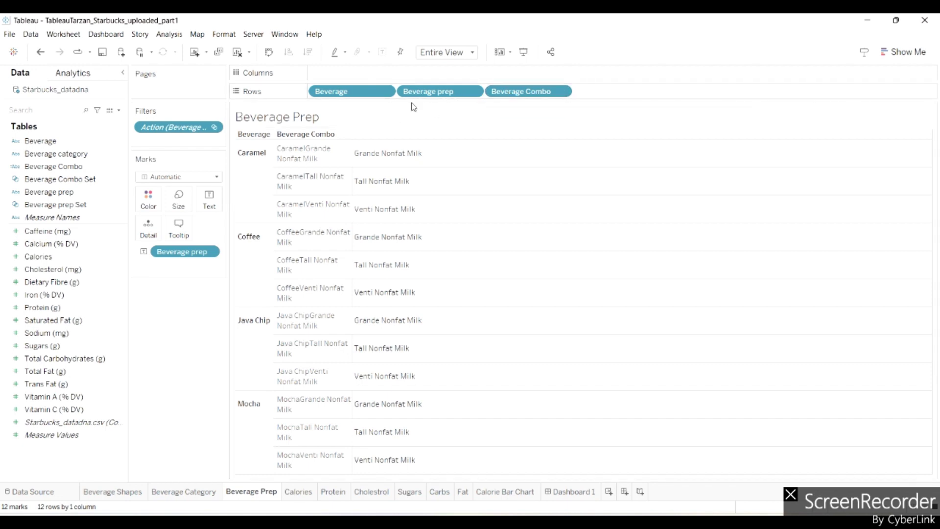
right_click(523, 95)
left_click(552, 182)
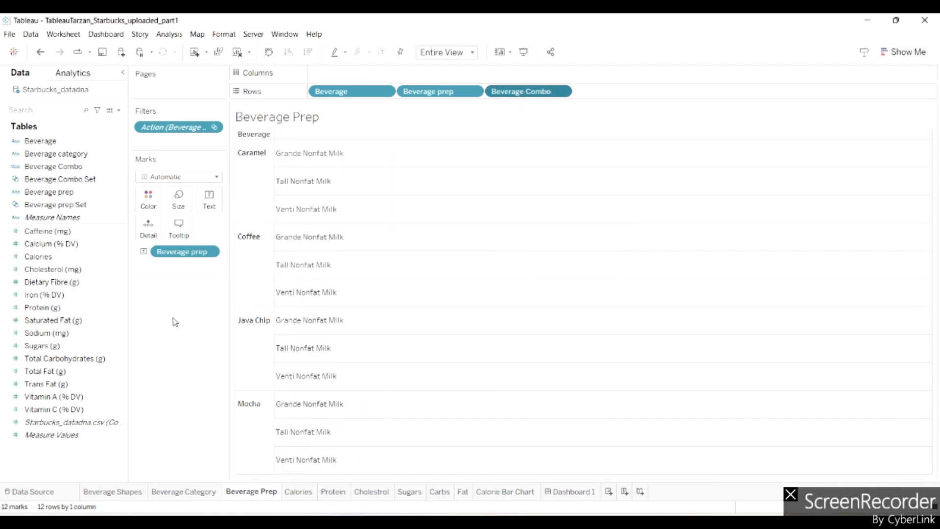
Step: On Dashboard 1, rename the Beverage Prep Set Action as Beverage Combo Set Action and target Beverage Combo Set
left_click(560, 492)
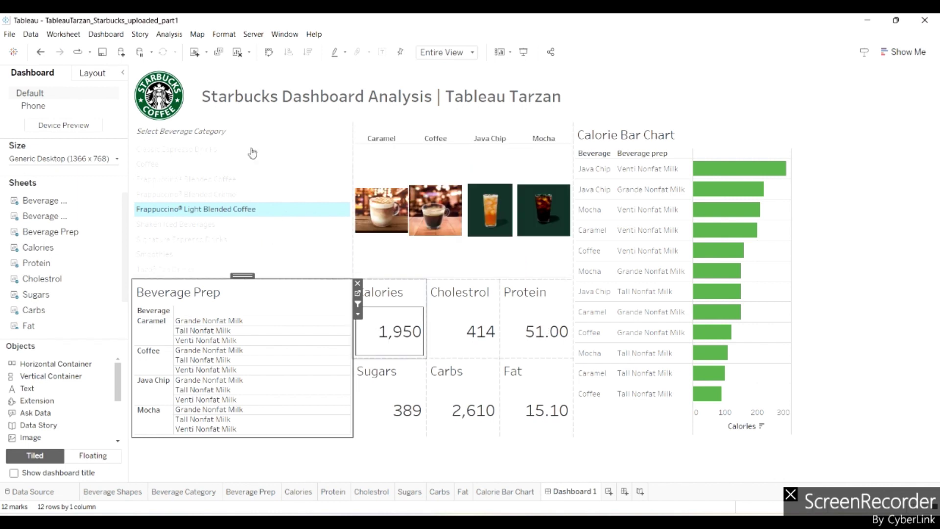
left_click(102, 39)
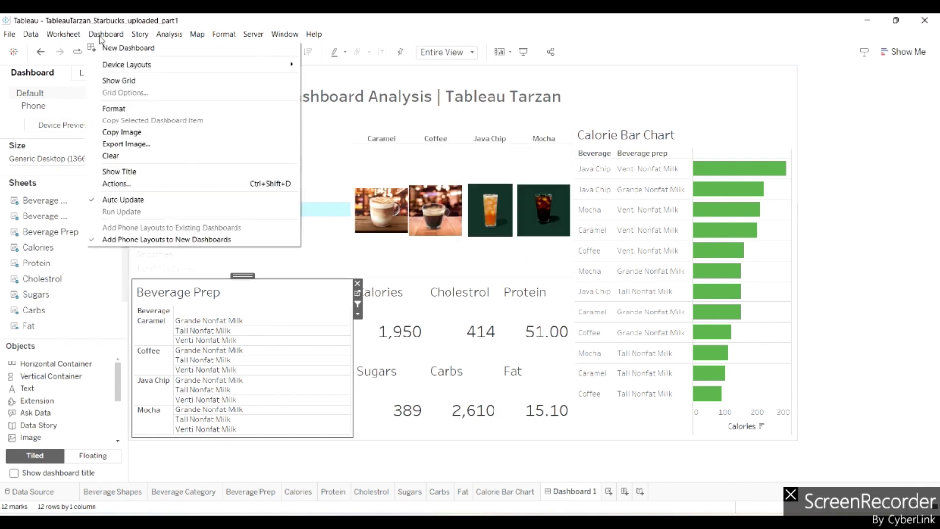
left_click(124, 184)
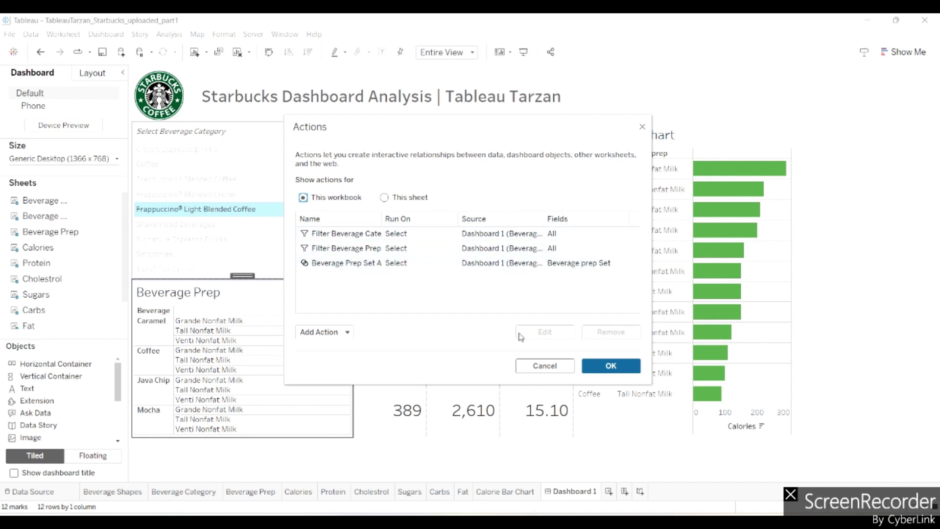
left_click(466, 264)
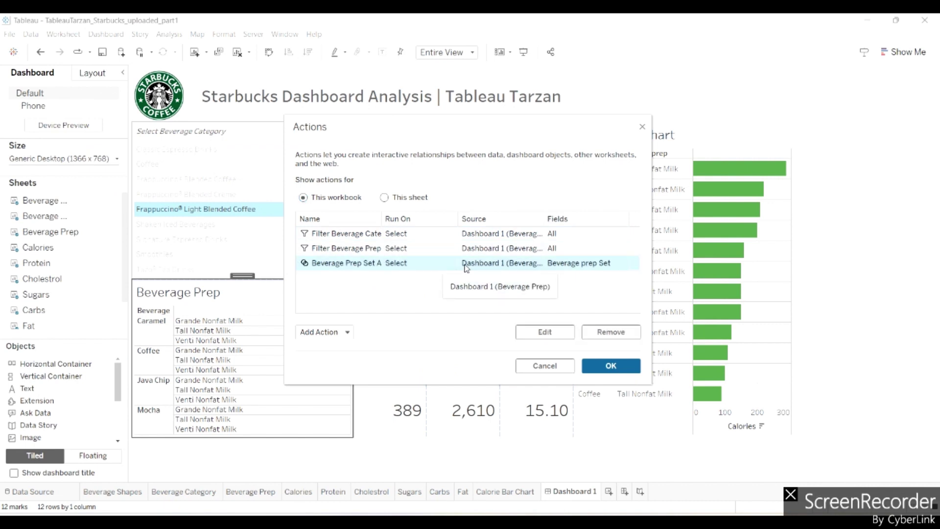
left_click(547, 333)
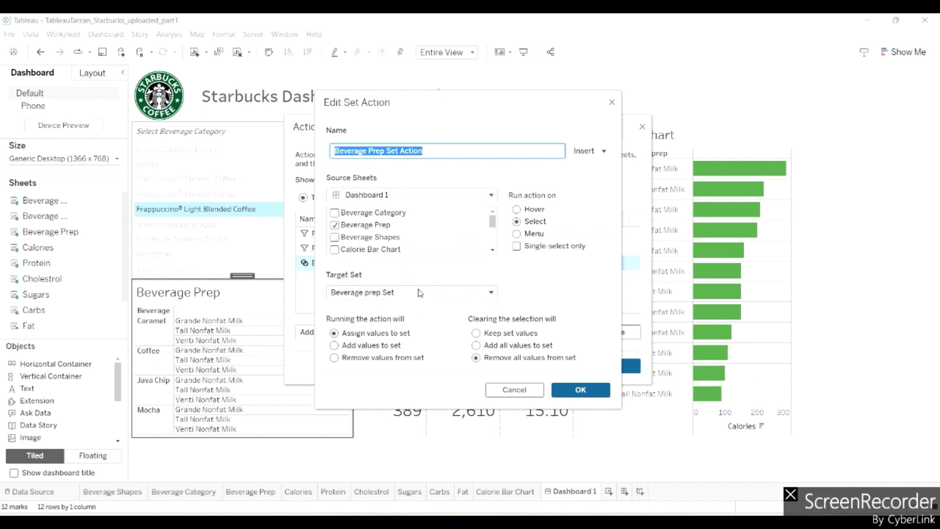
left_click(378, 150)
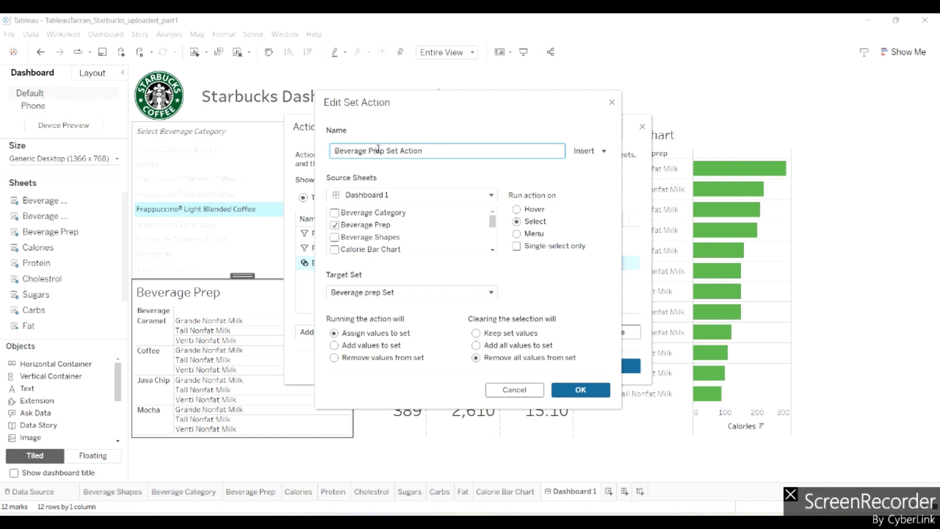
type("Combo")
left_click(412, 296)
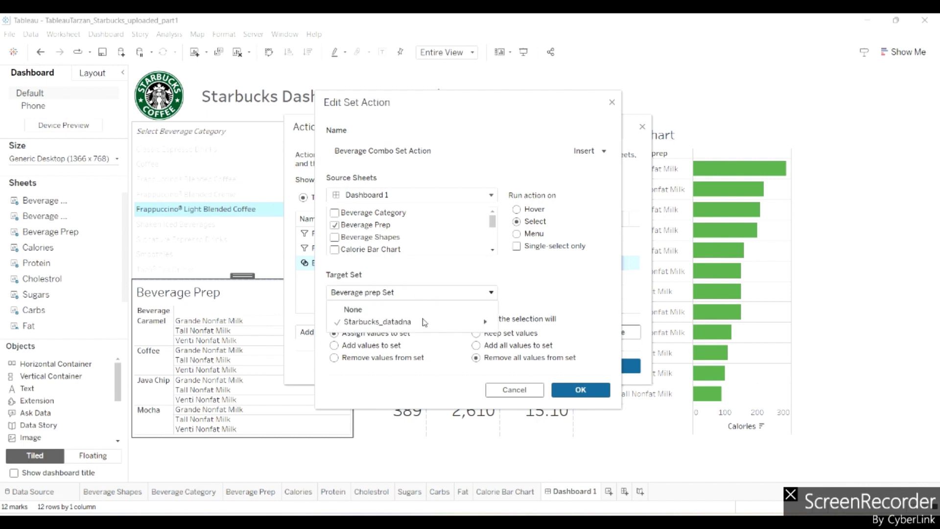
mouse_move(424, 325)
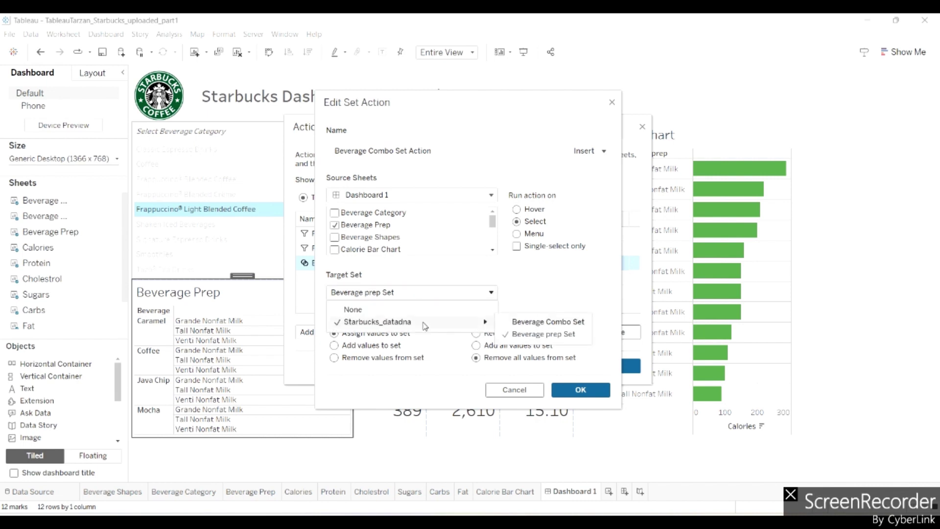
left_click(524, 324)
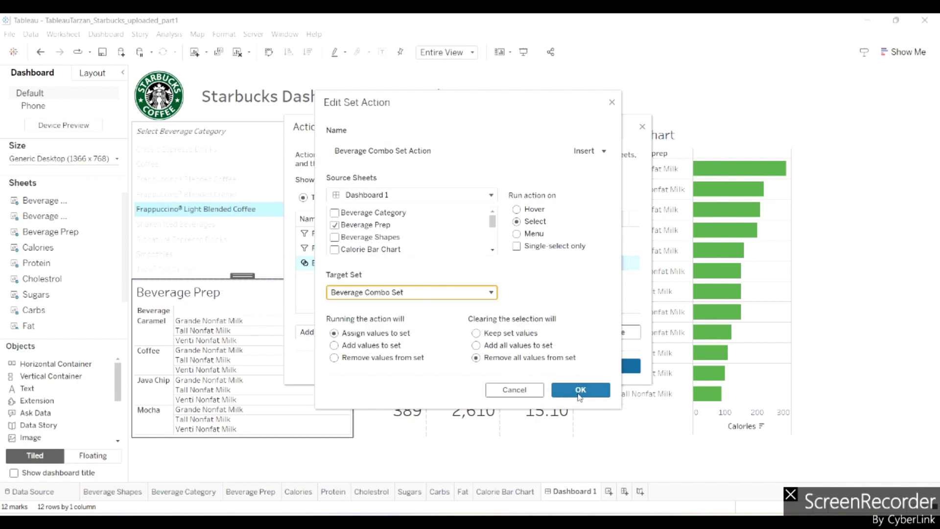
left_click(580, 390)
left_click(588, 370)
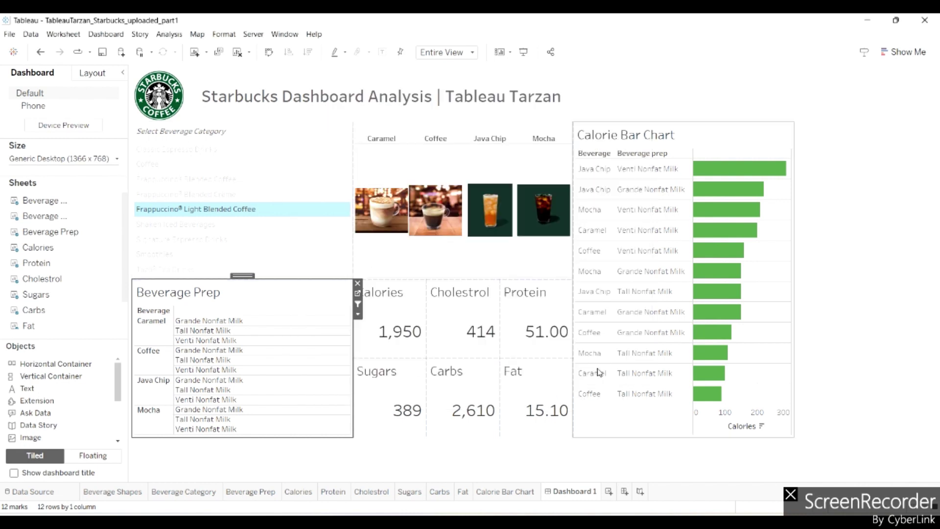
Step: Test the set action with Coffee Tall, Java Chip Venti and Caramel Grande Nonfat Milk, plus the whole Caramel and Coffee groups
left_click(236, 364)
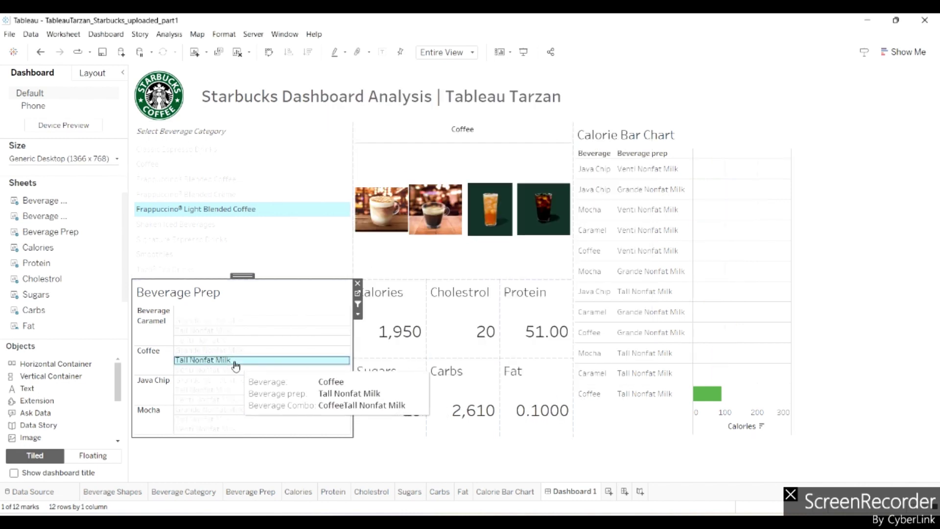
left_click(232, 399)
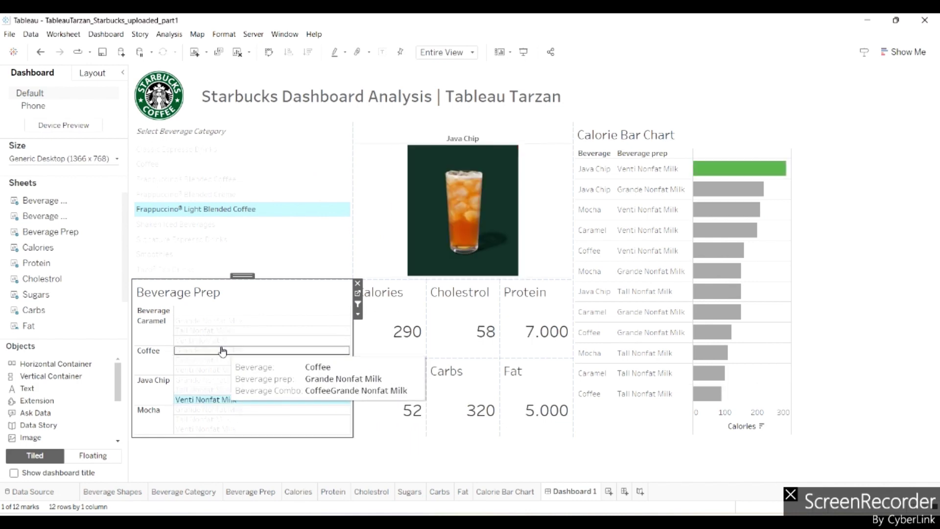
left_click(205, 321)
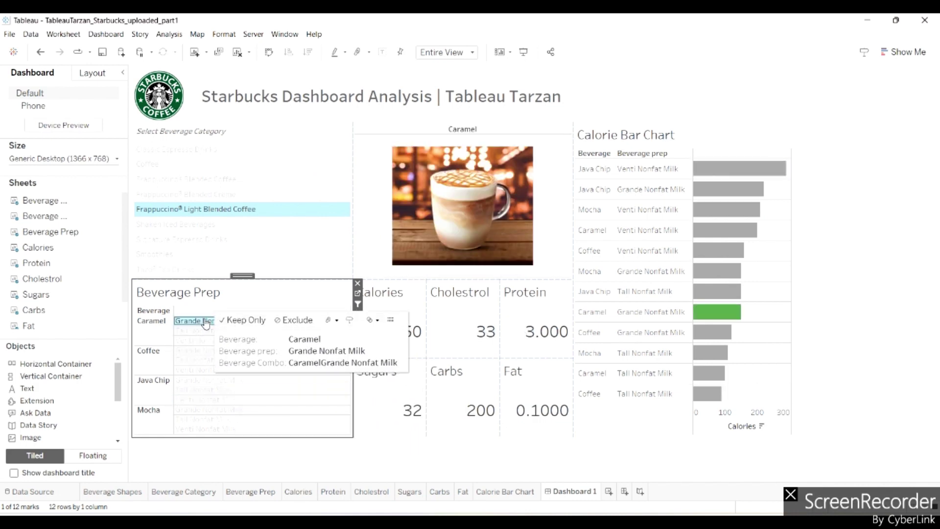
left_click(153, 325)
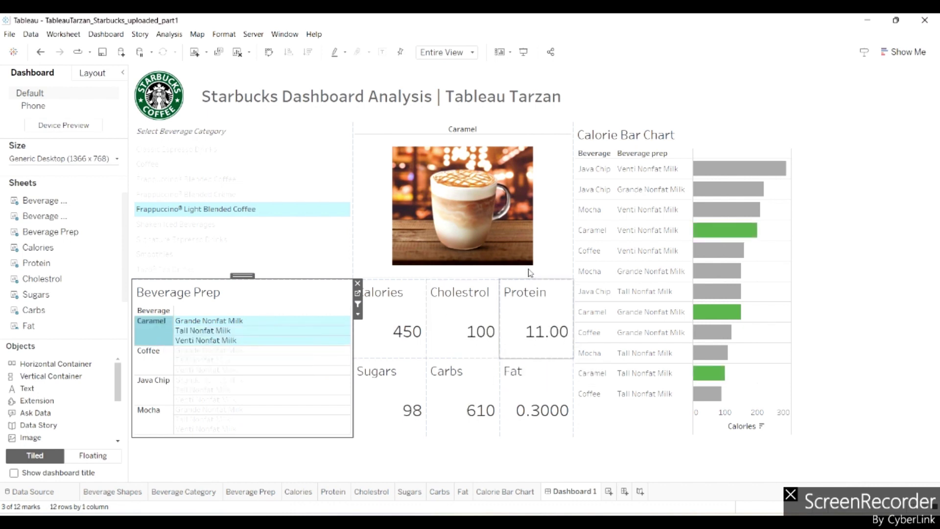
left_click(150, 362)
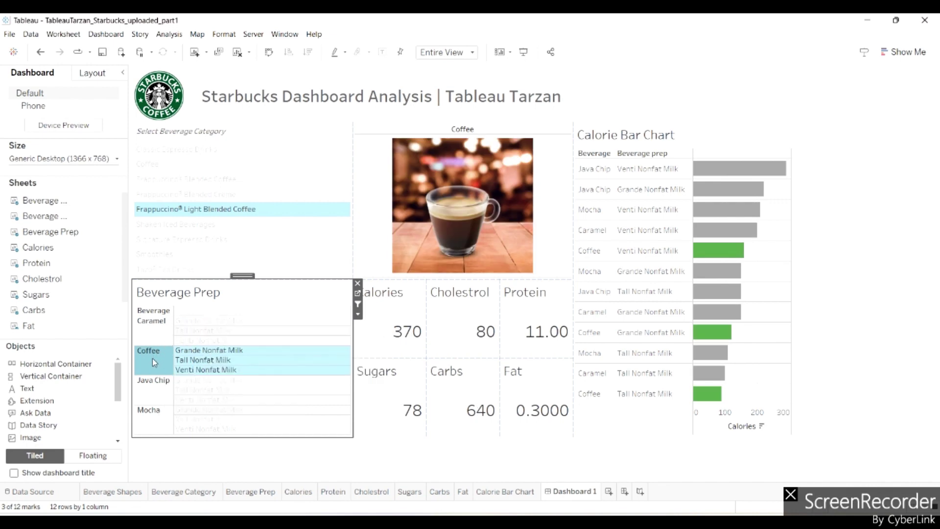
left_click(152, 361)
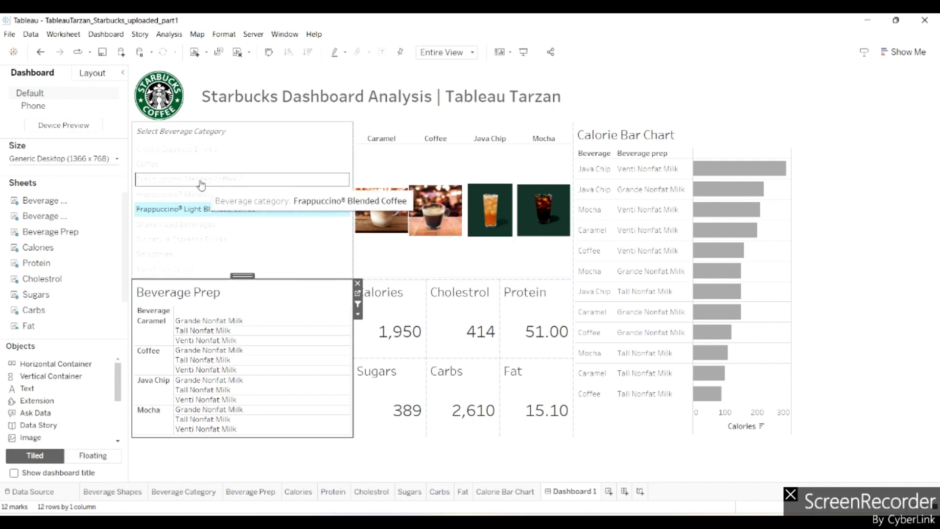
Step: Filter the dashboard to the Coffee beverage category, and switch it to Classic Espresso Drinks
left_click(177, 164)
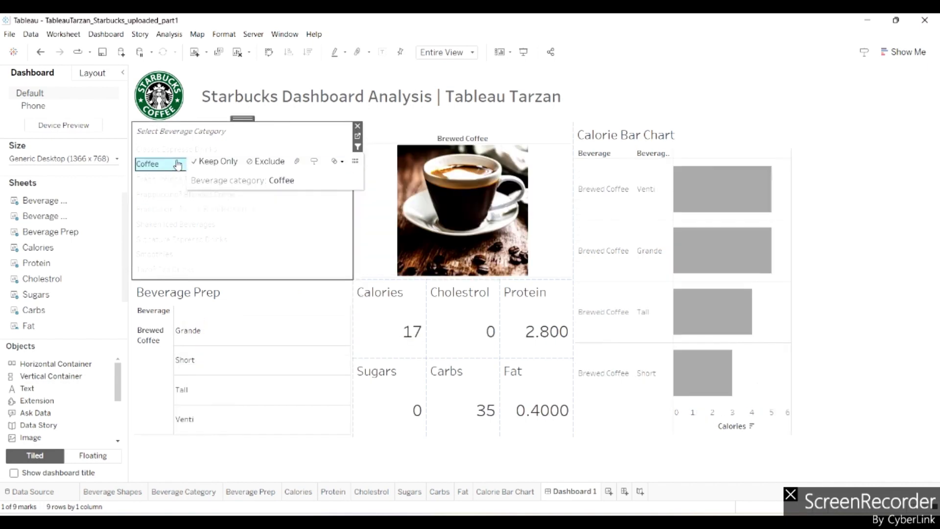
key("Up")
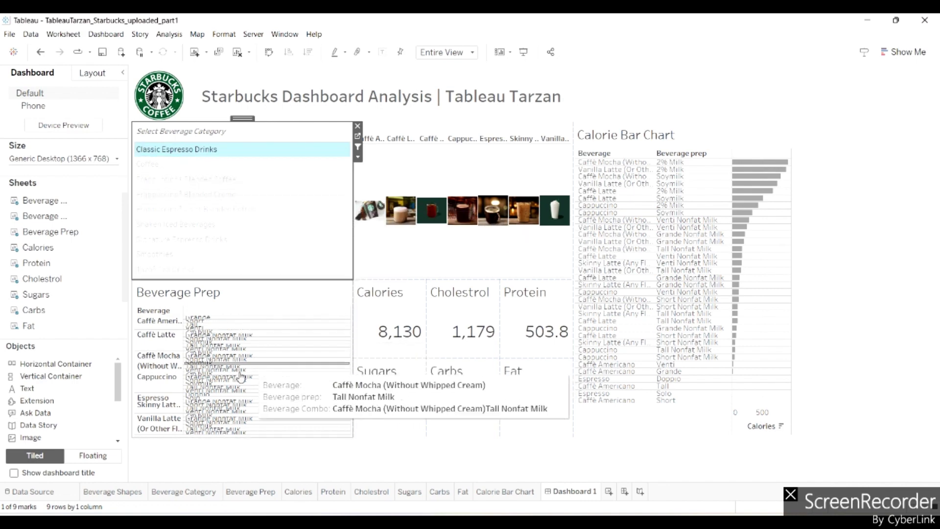
Step: Set the Beverage Prep sheet on the dashboard to Fit Width
left_click(250, 295)
left_click(358, 304)
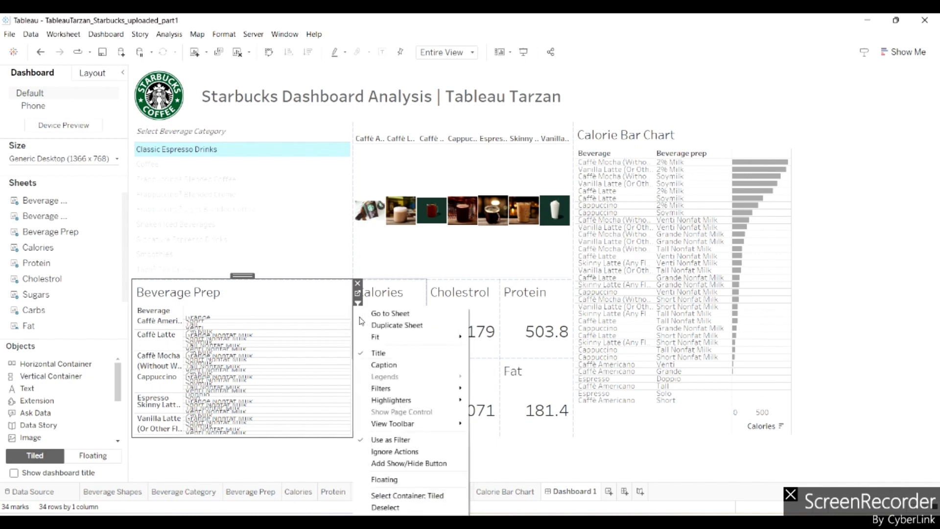
mouse_move(404, 337)
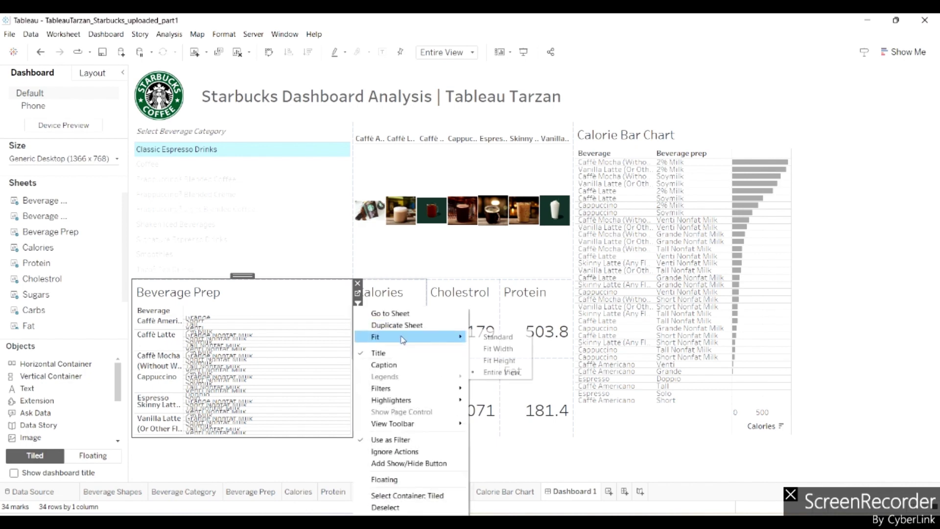
left_click(498, 348)
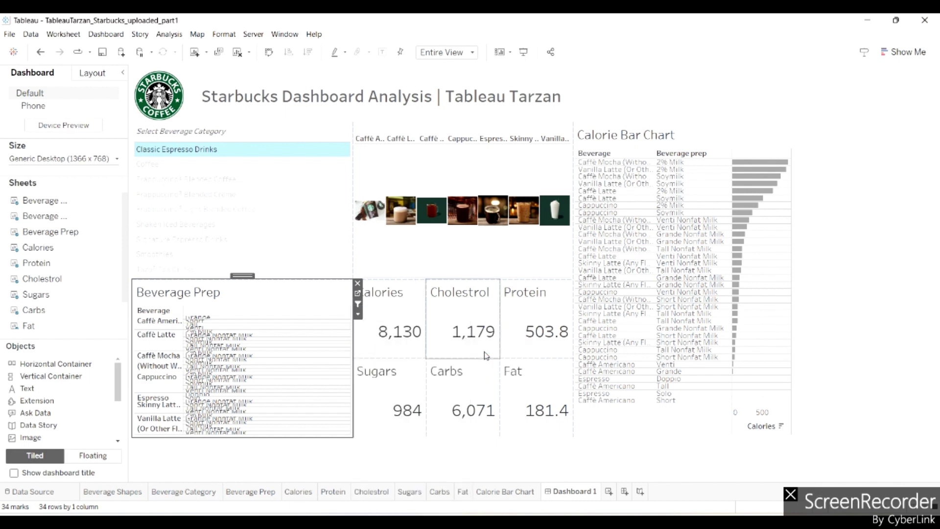
Step: Set the Calorie Bar Chart on the dashboard to Fit Width
left_click(770, 134)
left_click(798, 156)
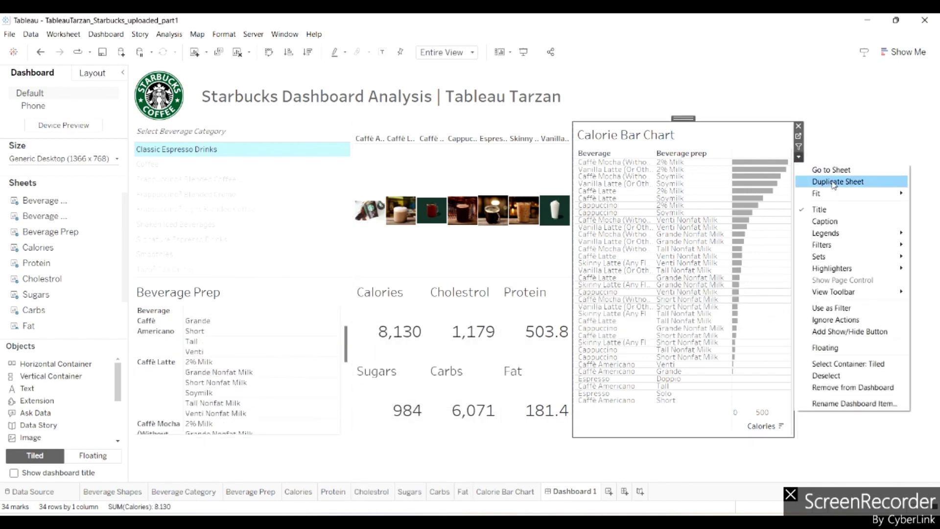
mouse_move(834, 194)
left_click(770, 206)
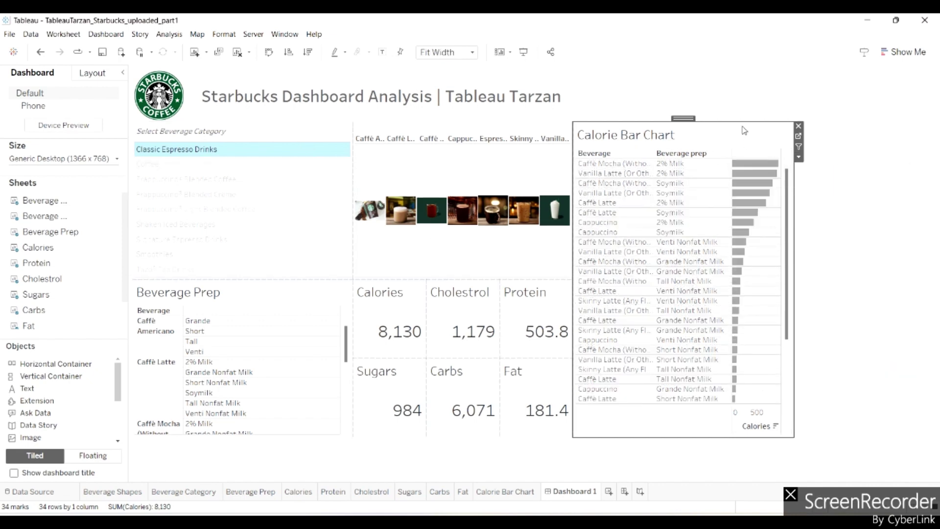
Step: Test the set action with Caffè Americano Tall and Caffè Latte Soymilk, and inspect the Caffè Americano Tall bar in the Calorie Bar Chart
left_click(300, 134)
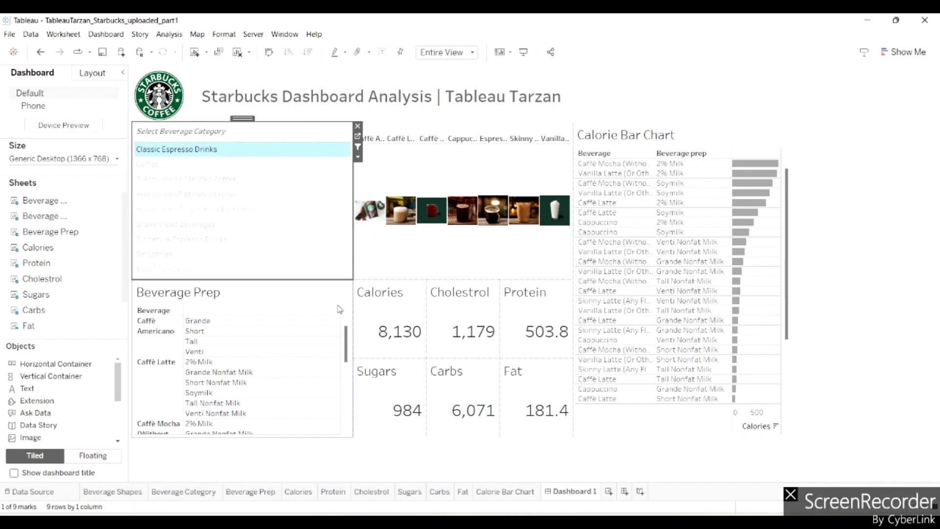
left_click(218, 343)
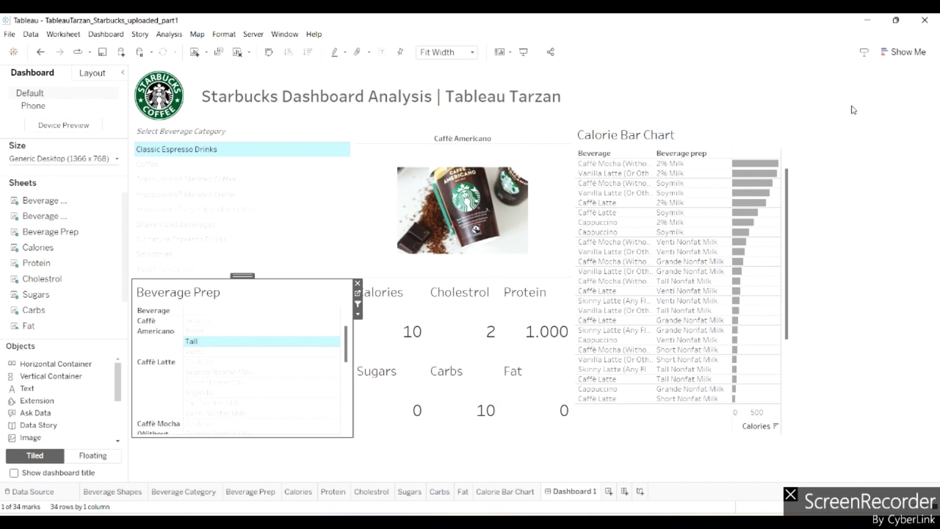
mouse_move(191, 342)
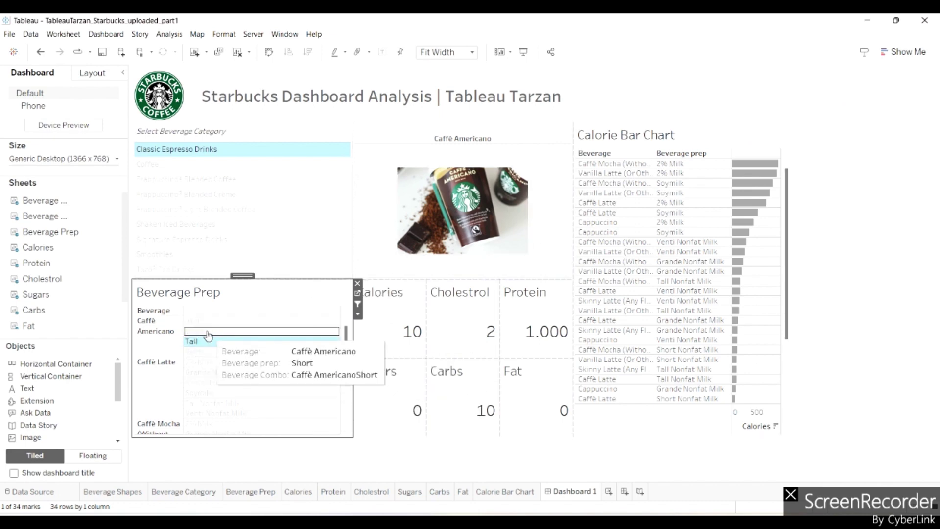
left_click(199, 342)
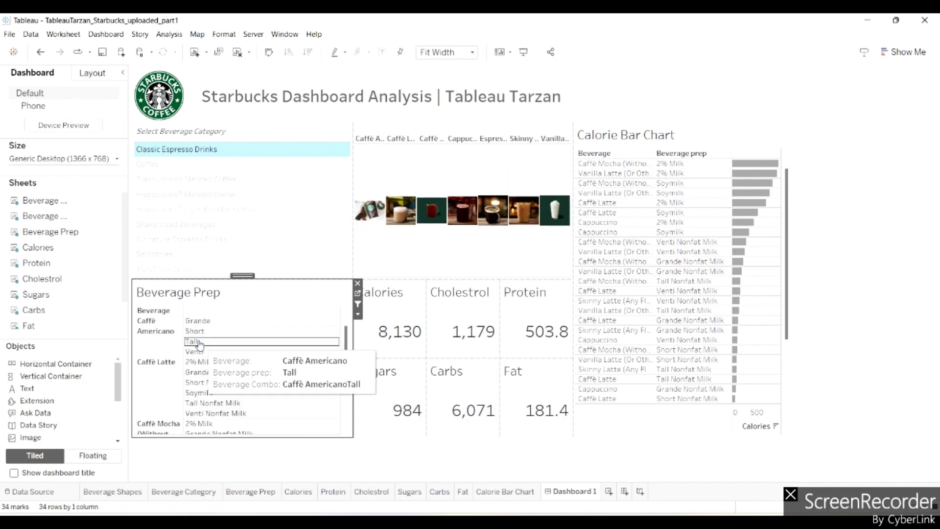
left_click(199, 341)
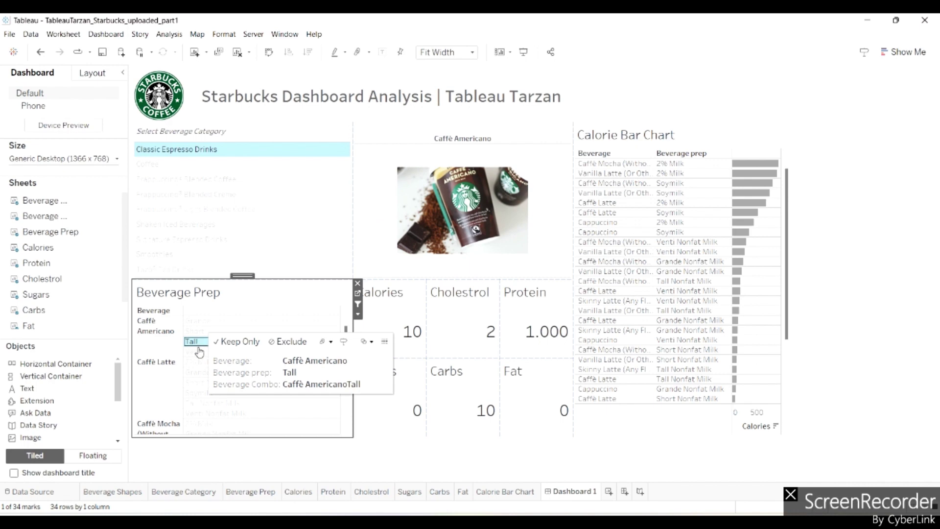
left_click(199, 399)
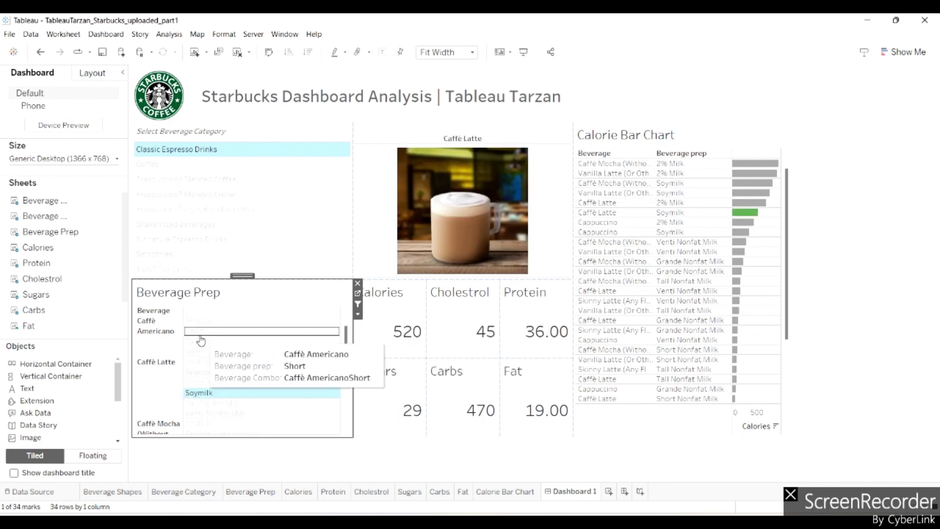
left_click(199, 341)
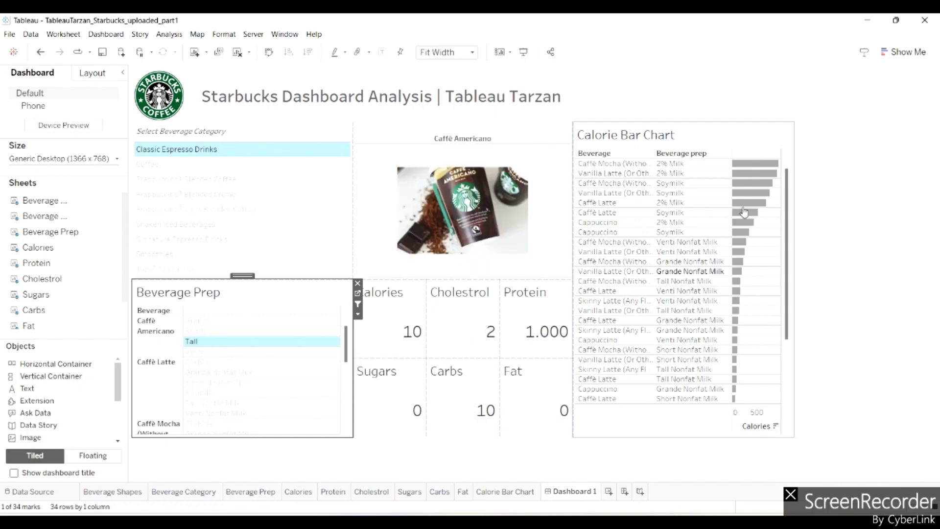
scroll(719, 289, "down", 3)
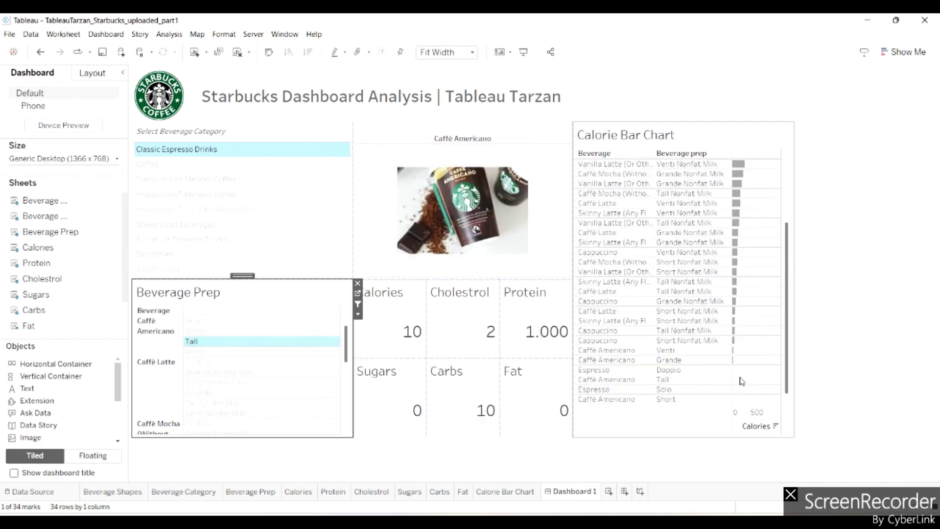
mouse_move(733, 380)
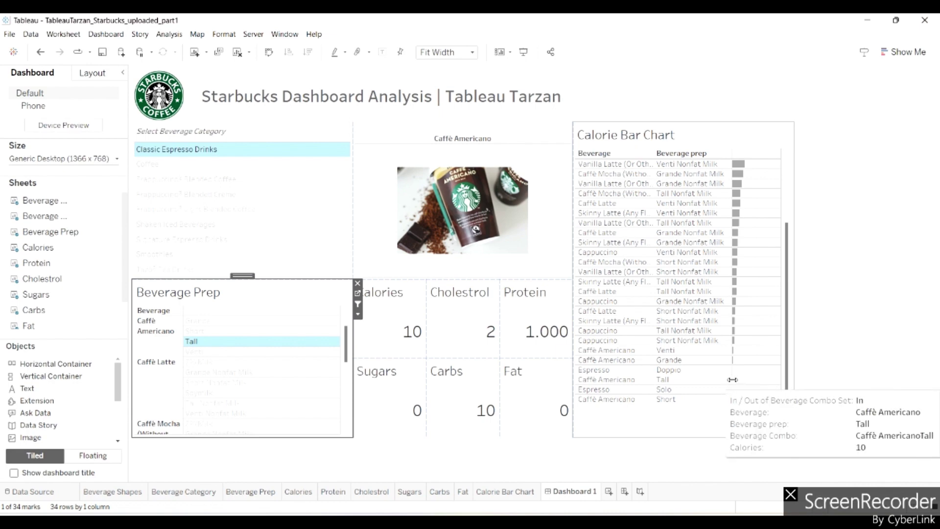
Step: Test the bar highlighting with Caffè Latte Short Nonfat Milk, Cappuccino Tall Nonfat Milk and Vanilla Latte 2% Milk in Beverage Prep
left_click(242, 385)
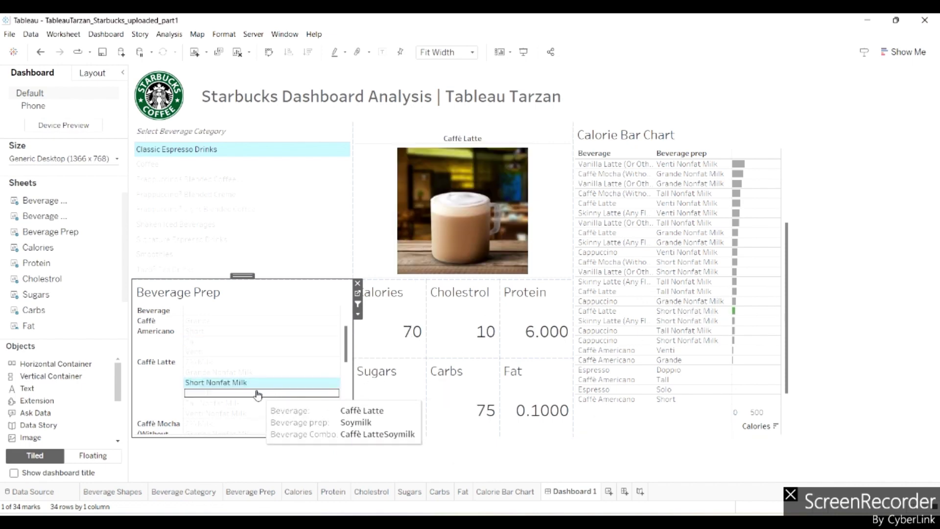
scroll(257, 393, "down", 3)
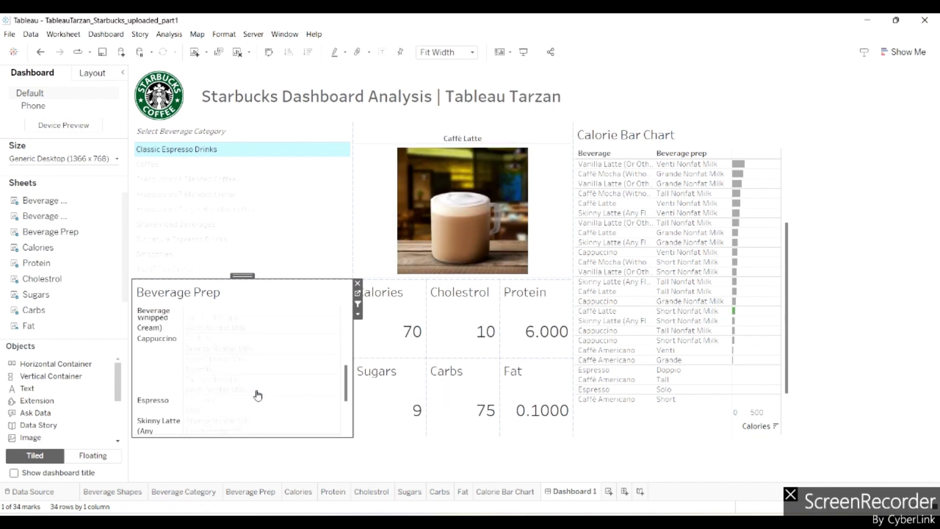
left_click(216, 384)
scroll(272, 388, "down", 1)
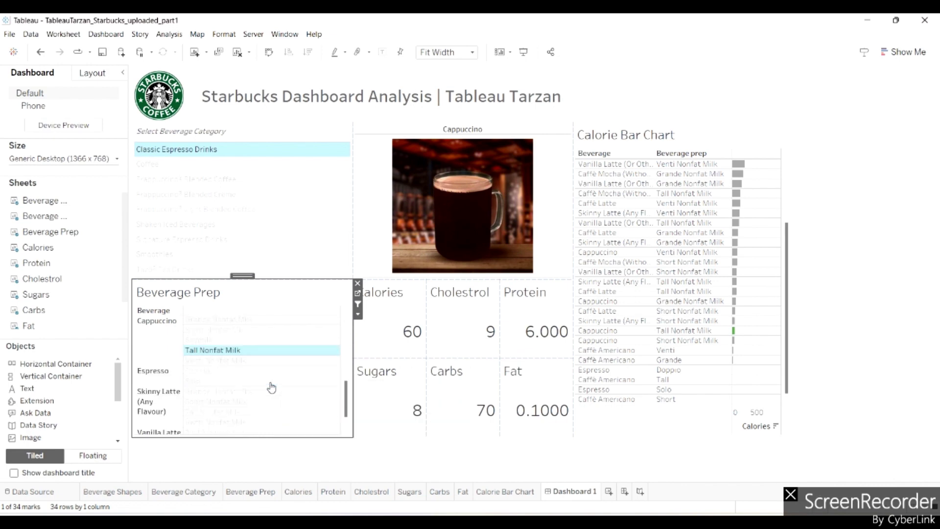
scroll(271, 387, "down", 2)
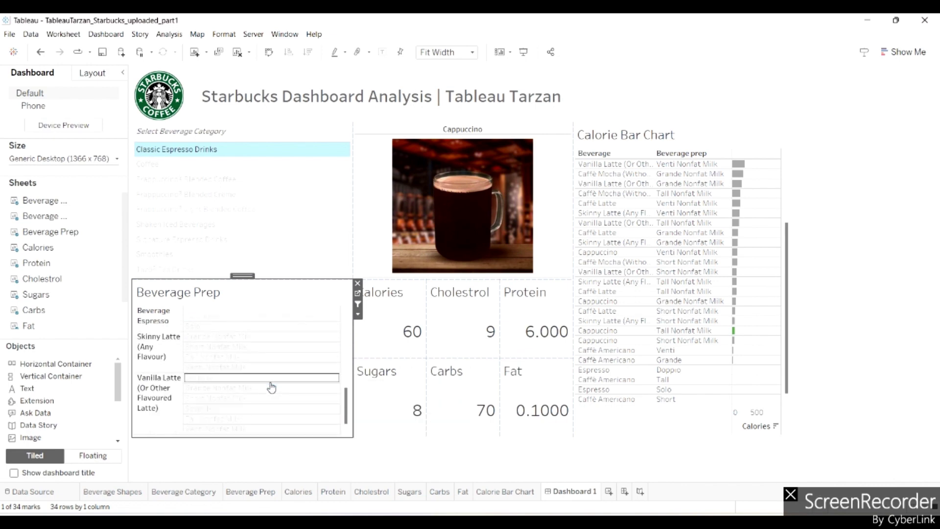
left_click(225, 380)
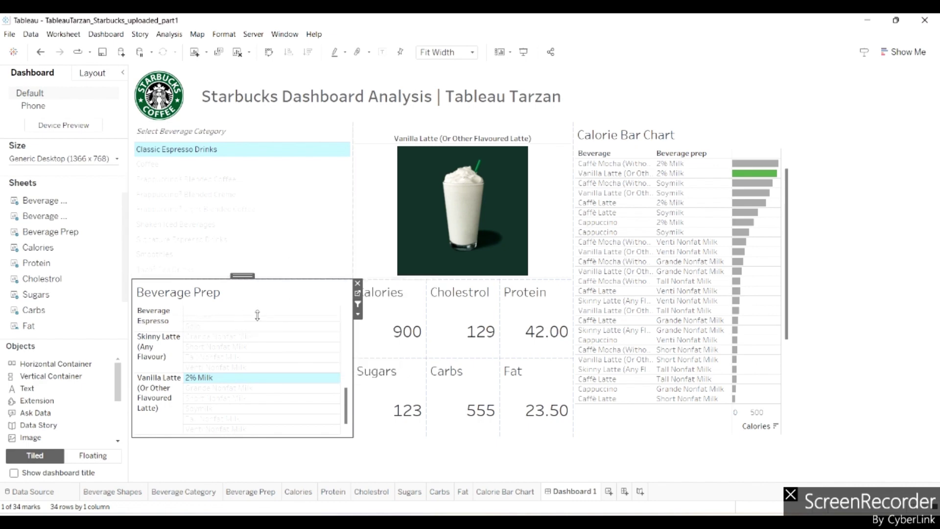
scroll(263, 372, "up", 10)
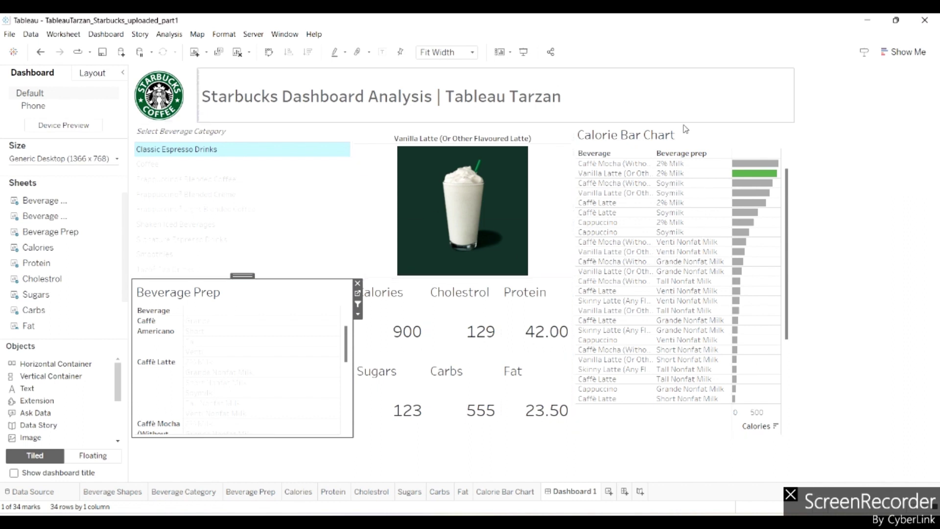
mouse_move(521, 332)
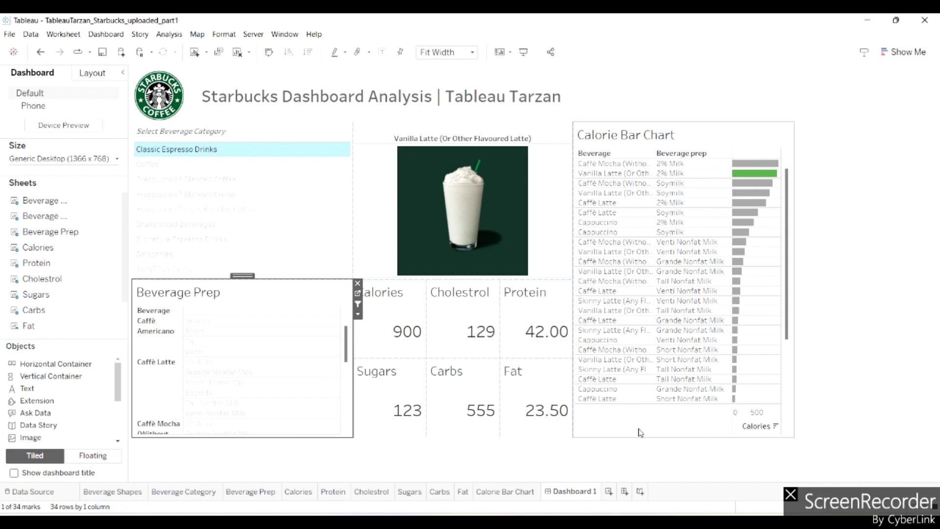
key("alt+Tab")
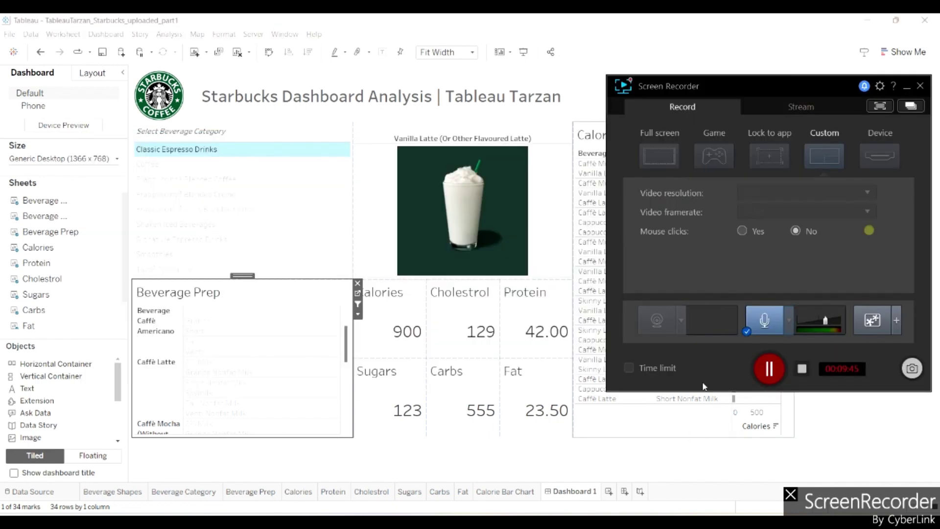